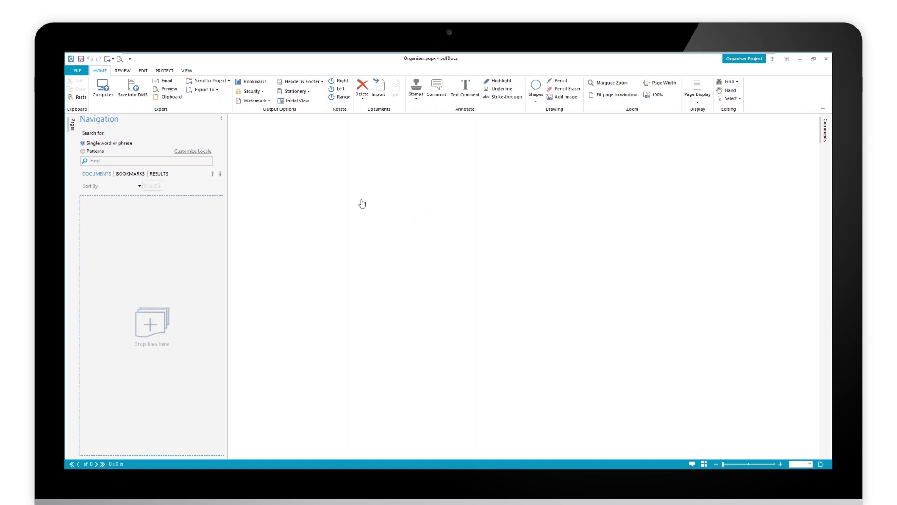
# Open the Header & Footer dropdown to see the Bates Numbering and Page Numbering sets.
pyautogui.click(322, 83)
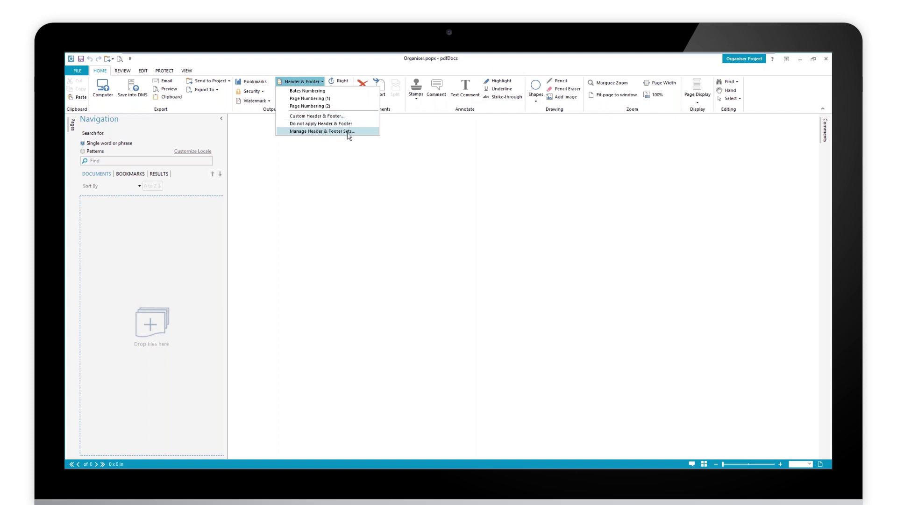
# In the set manager, build the centre footer 'Page <<pagenumber>> of <<totalpages>>'.
pyautogui.click(347, 132)
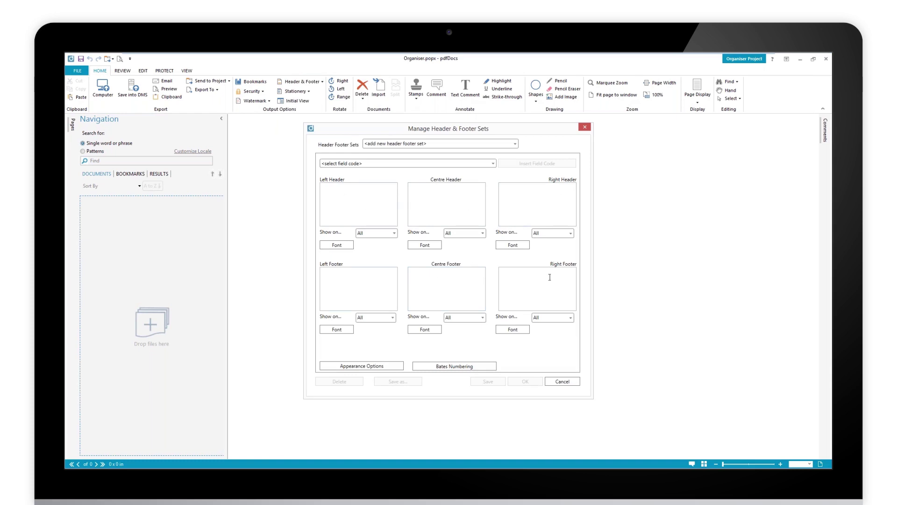
pyautogui.click(441, 281)
pyautogui.click(493, 163)
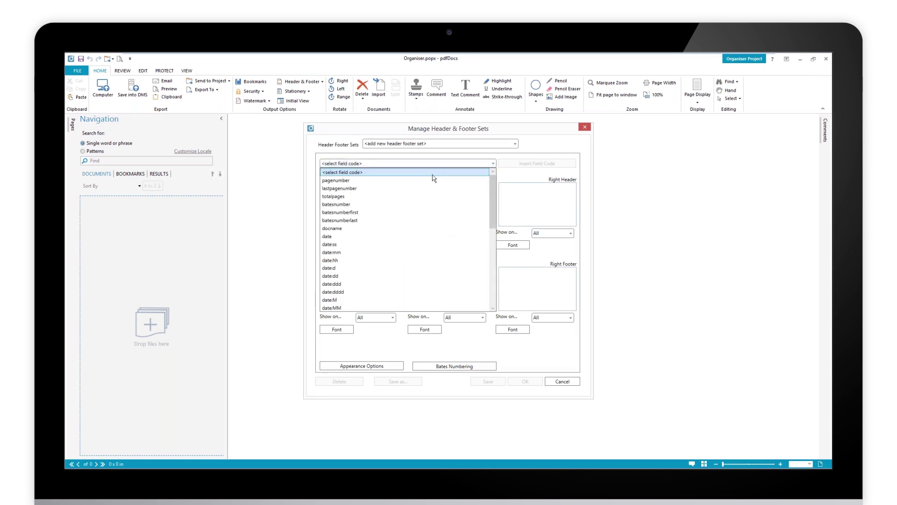
pyautogui.click(427, 179)
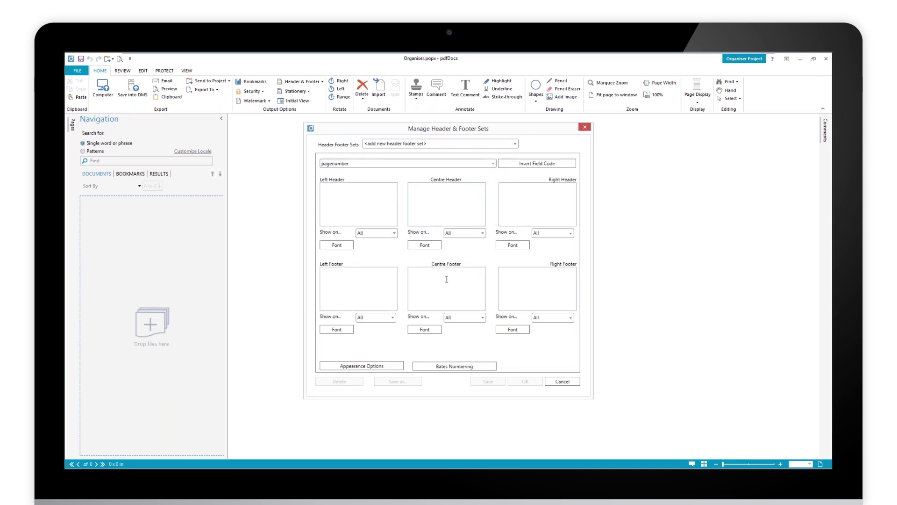
pyautogui.click(547, 165)
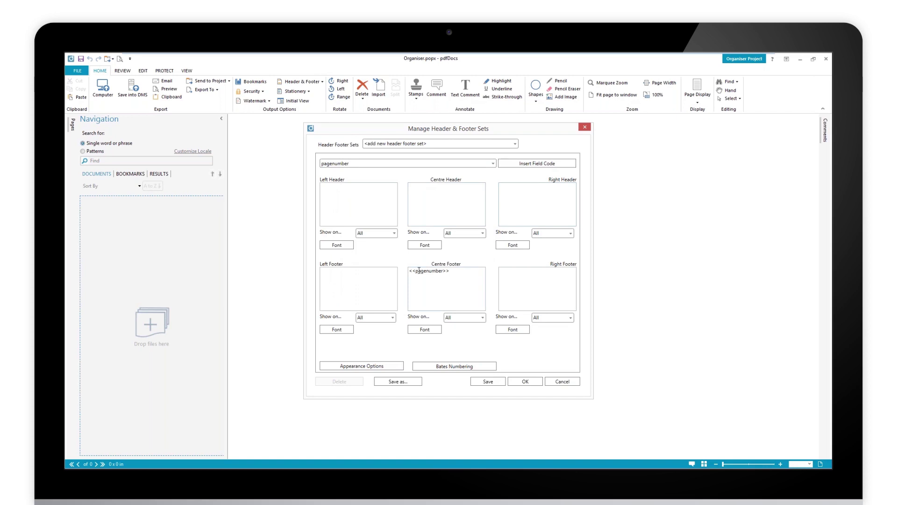
pyautogui.write('Page')
pyautogui.click(465, 271)
pyautogui.write('of')
pyautogui.click(493, 163)
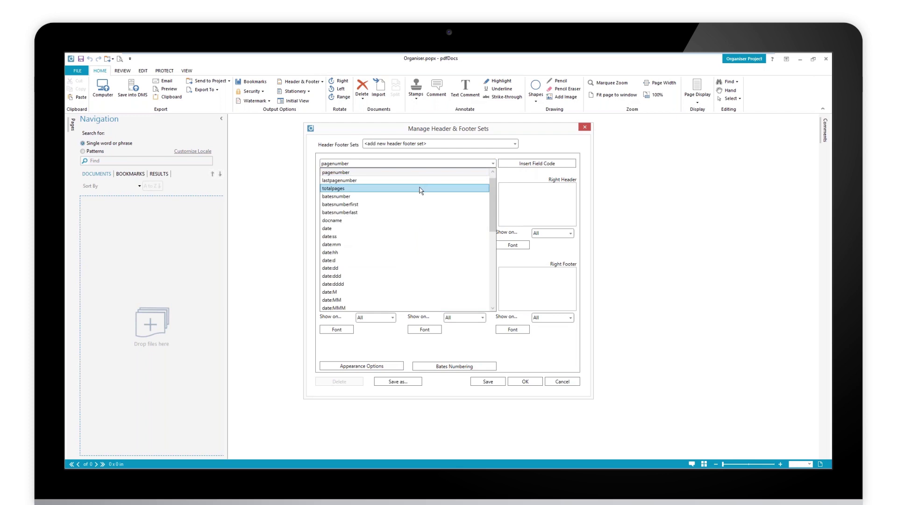
pyautogui.click(420, 188)
pyautogui.click(557, 166)
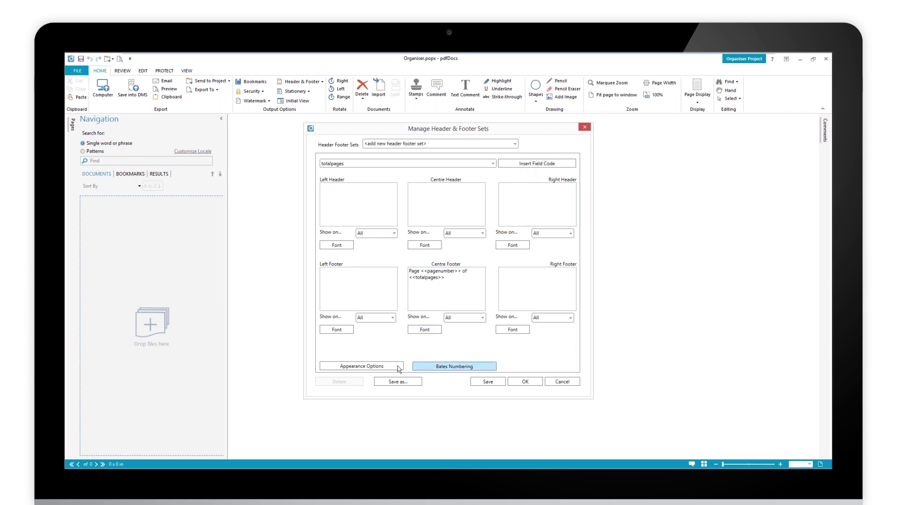
# Check the footer appearance and Bates numbering settings, closing both unchanged.
pyautogui.click(378, 367)
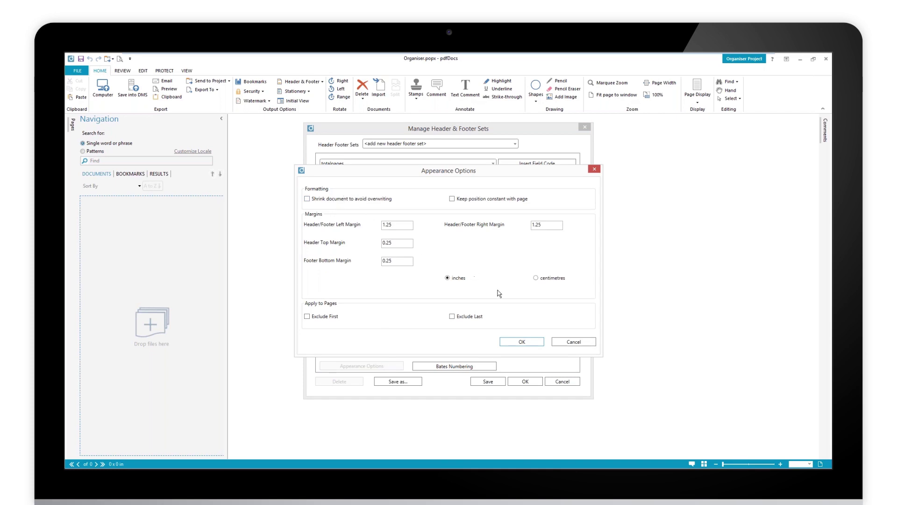
pyautogui.click(578, 343)
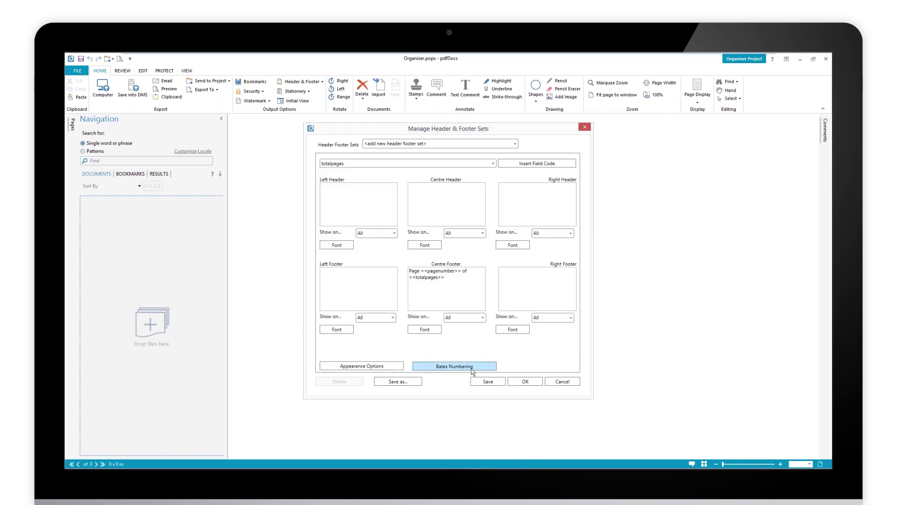
pyautogui.click(472, 367)
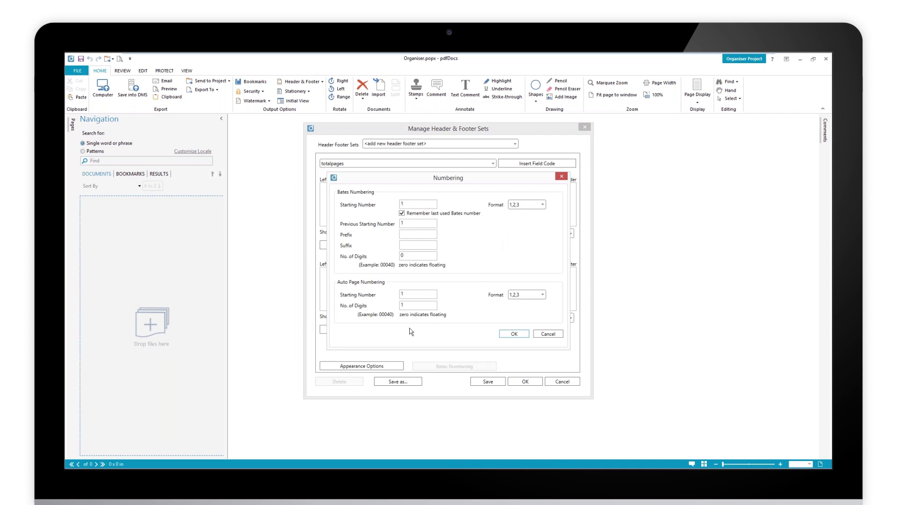
pyautogui.click(555, 336)
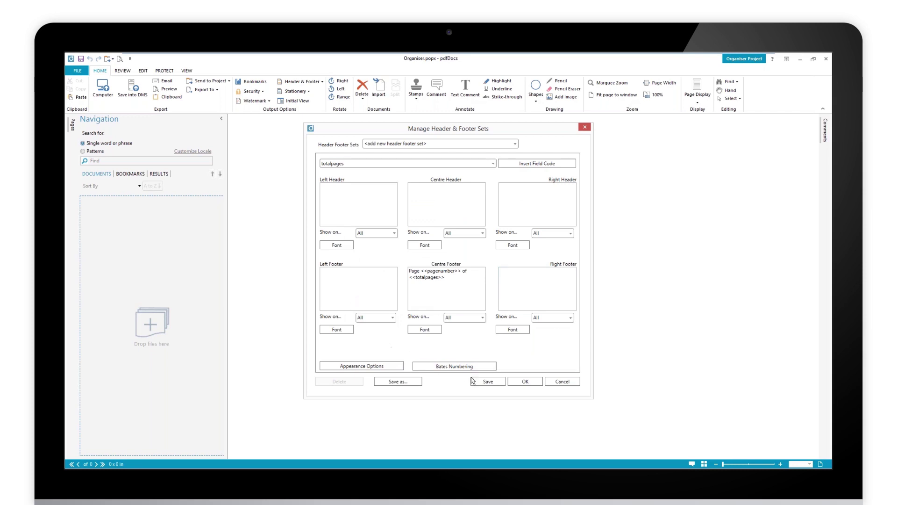
# Save the footer as a new header/footer set under the user's chosen set name.
pyautogui.click(408, 382)
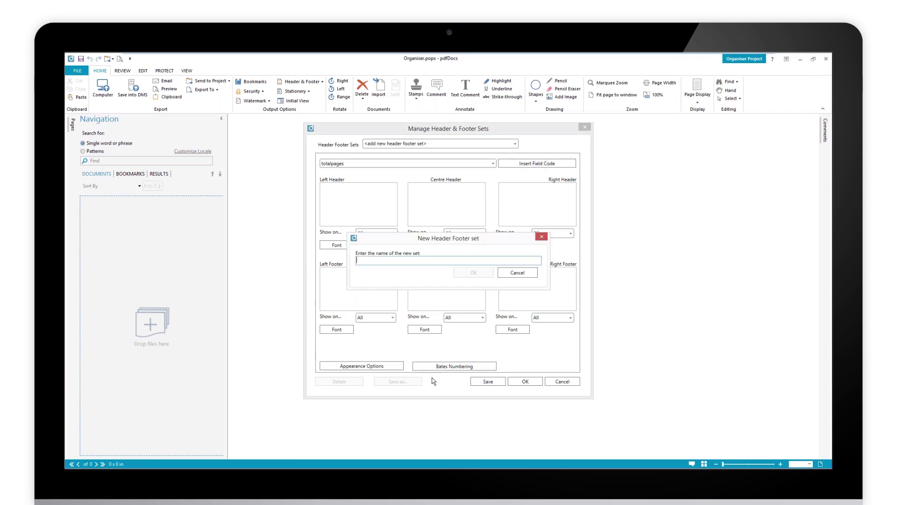
pyautogui.write('Pauls Set')
pyautogui.click(473, 272)
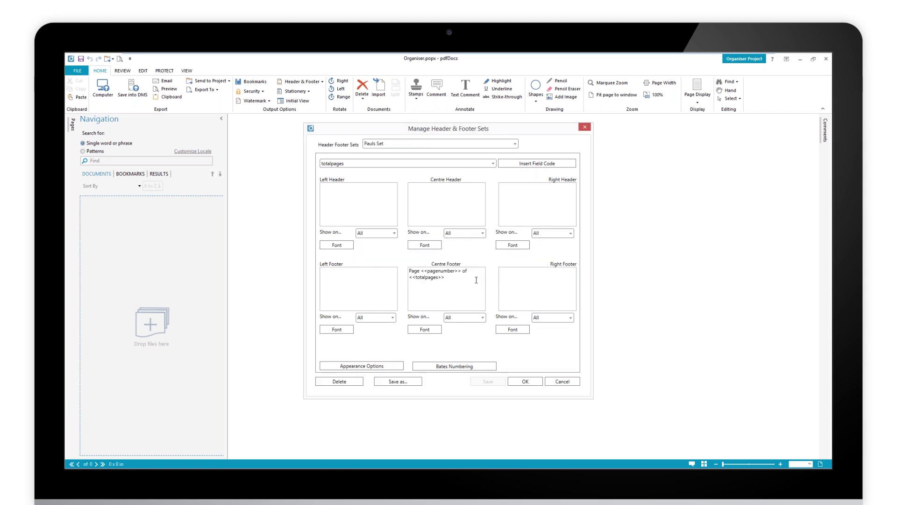
# Close and reopen the set manager, then delete the Page Numbering (1) set.
pyautogui.click(528, 379)
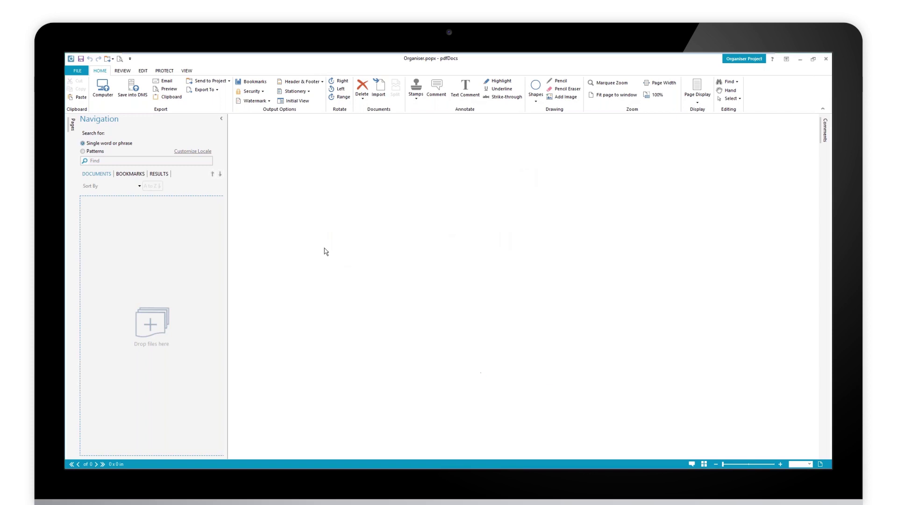
pyautogui.click(322, 82)
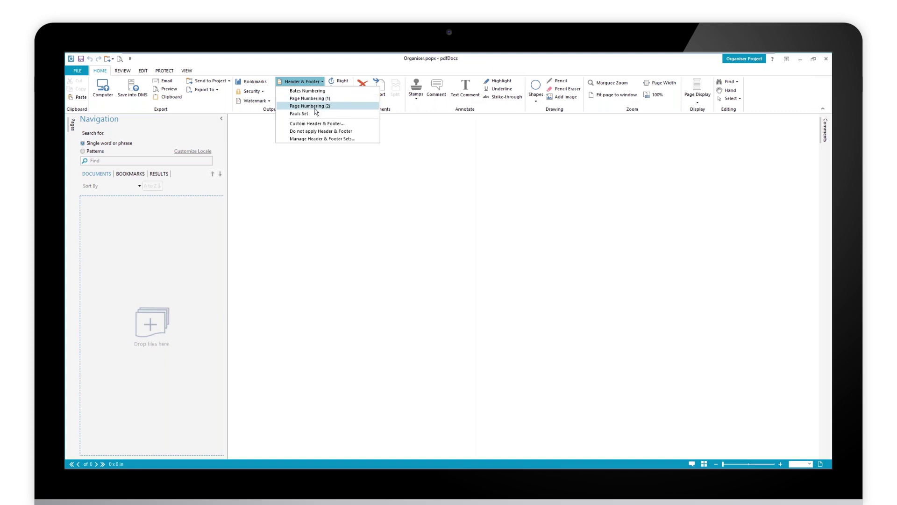
pyautogui.click(321, 138)
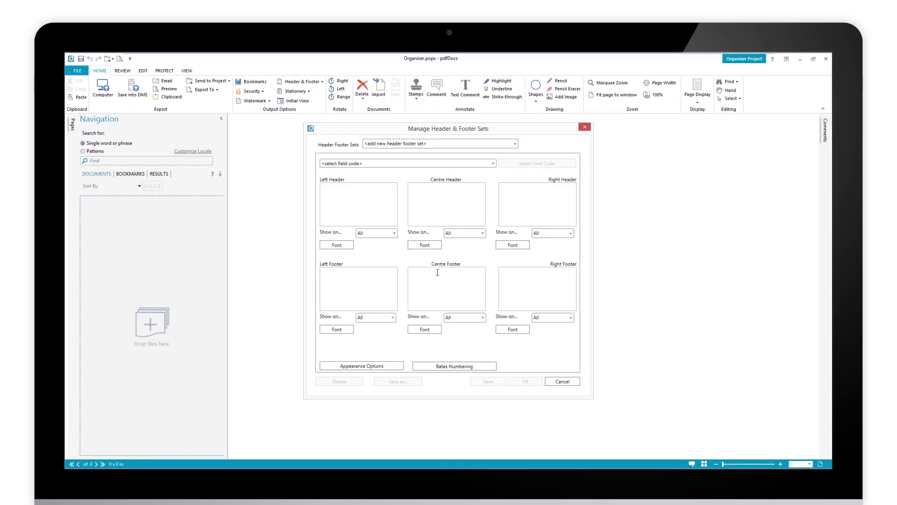
pyautogui.click(408, 144)
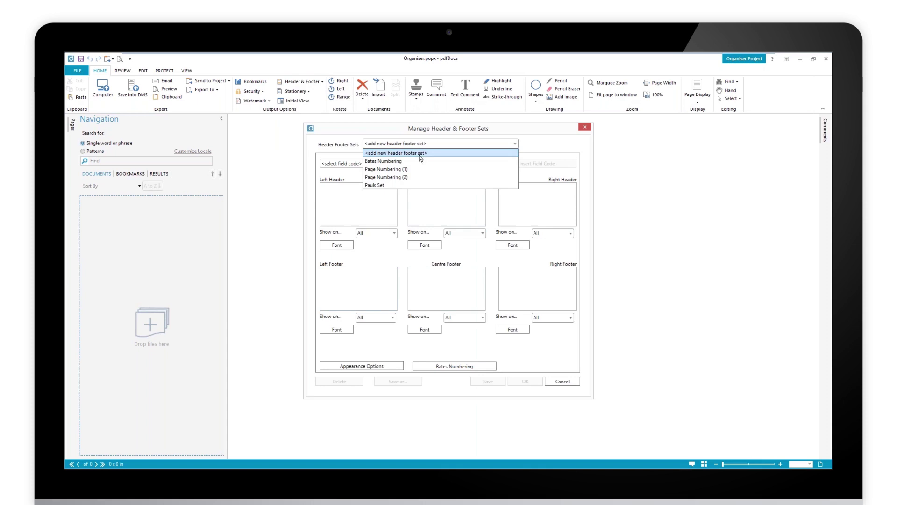
pyautogui.click(388, 169)
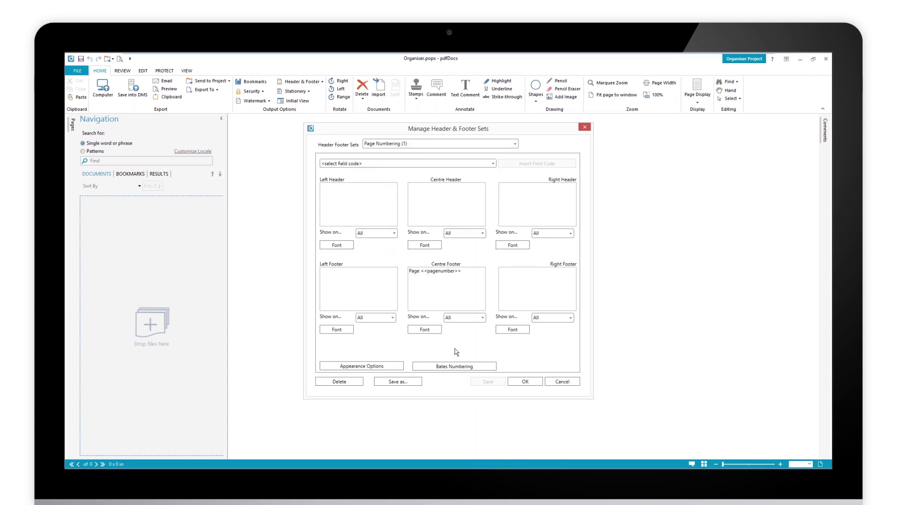
pyautogui.click(342, 382)
pyautogui.click(471, 290)
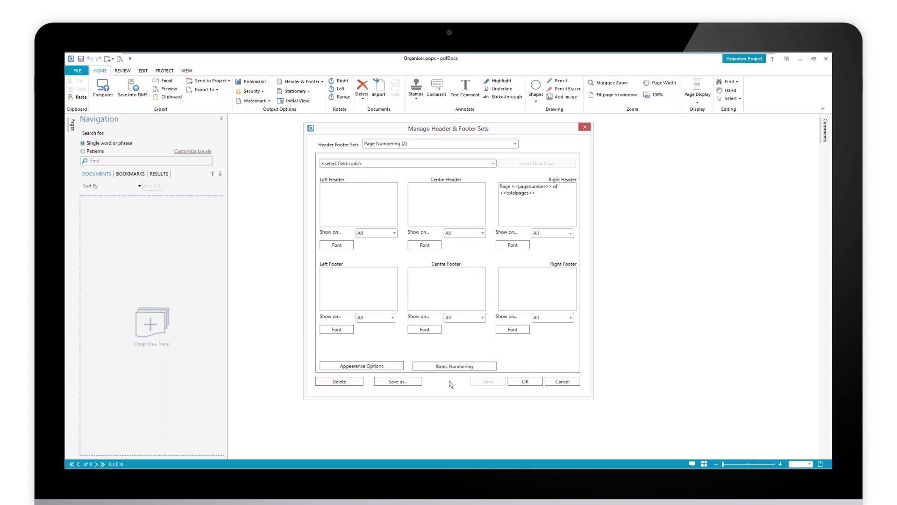
# Delete Page Numbering (2), check only Bates Numbering and the custom set remain, and close.
pyautogui.click(420, 146)
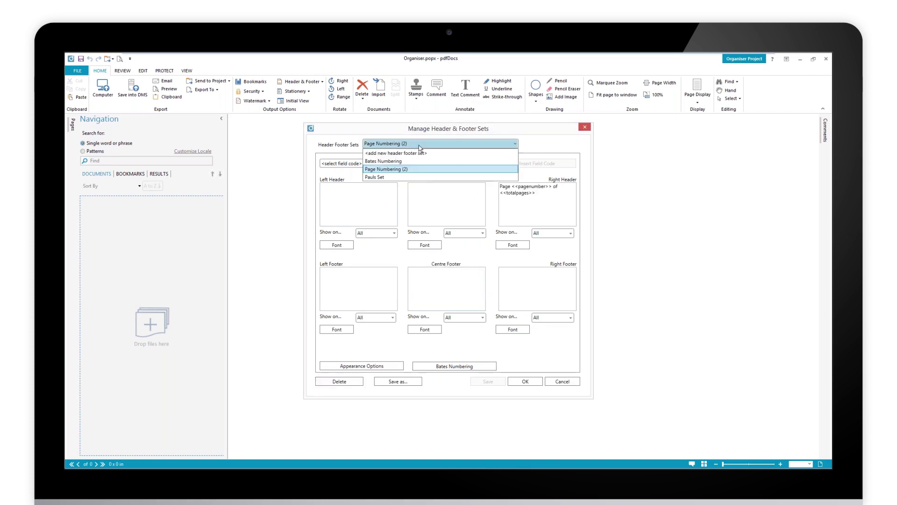
pyautogui.click(408, 169)
pyautogui.click(339, 382)
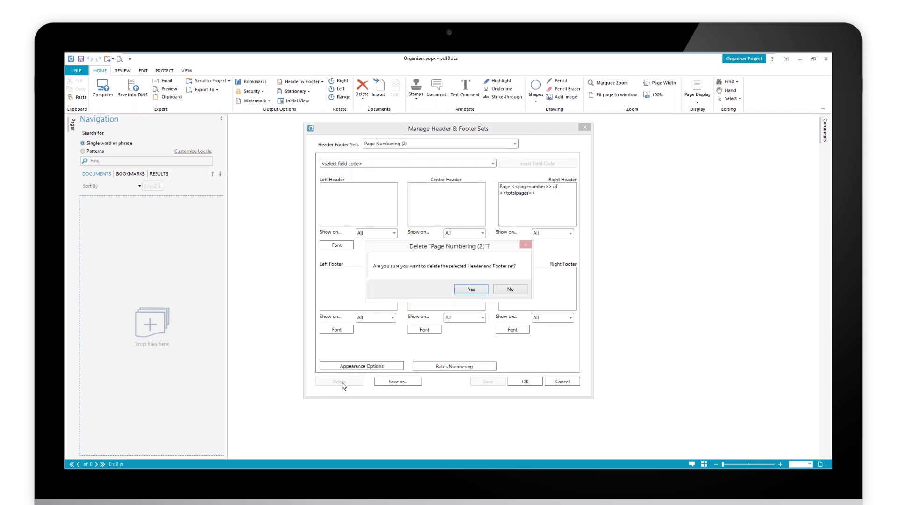
pyautogui.click(472, 289)
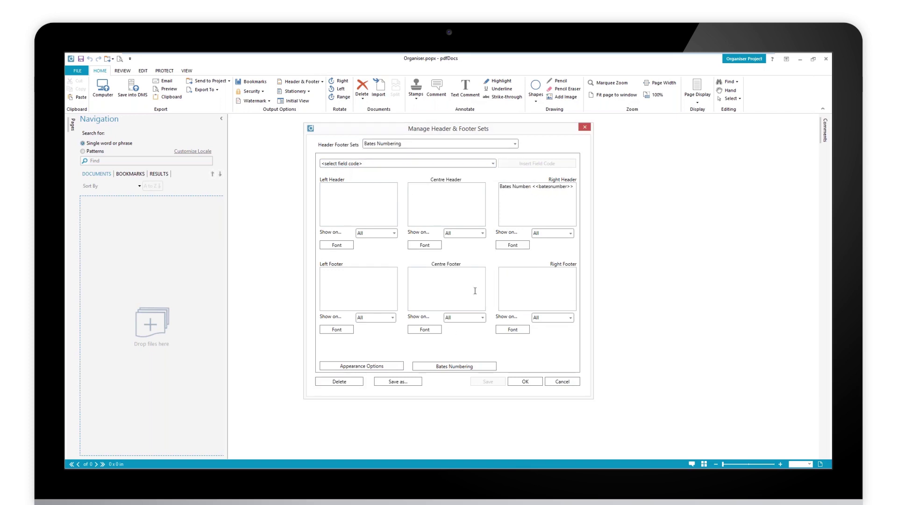
pyautogui.click(411, 144)
pyautogui.click(438, 207)
pyautogui.click(525, 382)
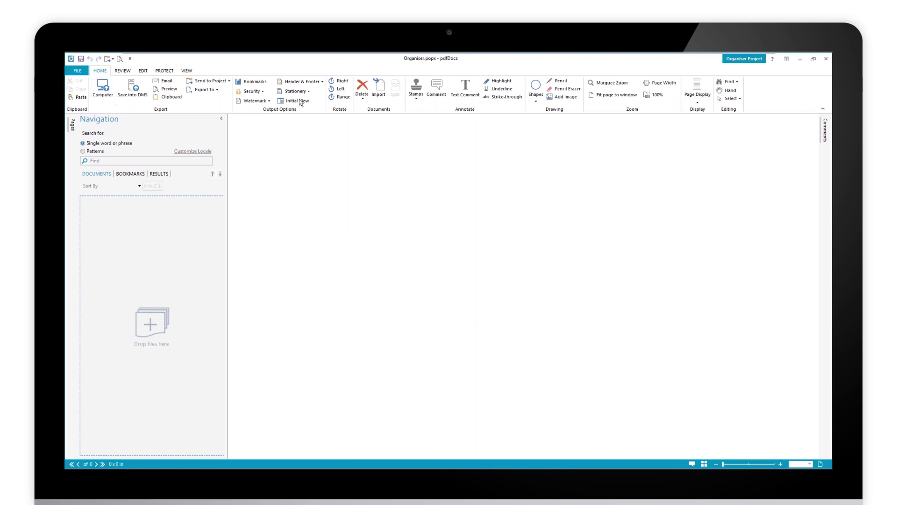
# Open About and select the central config path D:\DocsCorp\pdfDocs\.
pyautogui.click(83, 72)
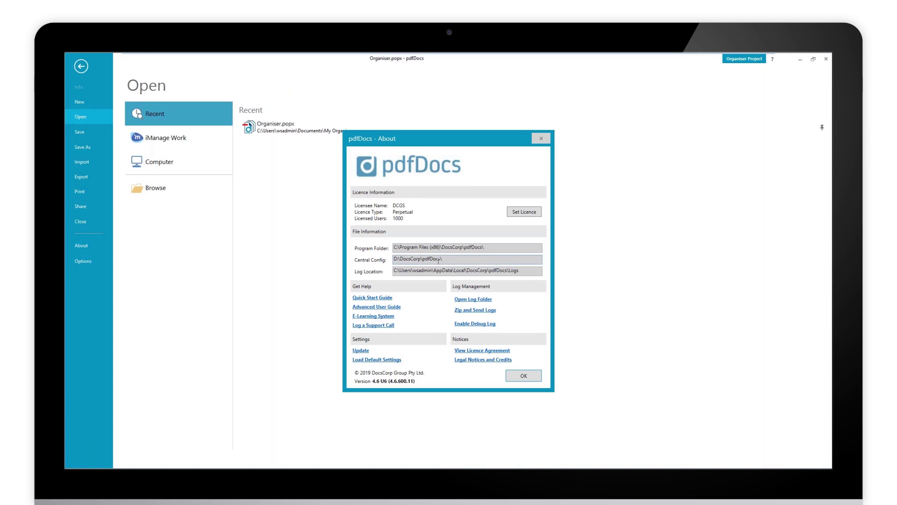
pyautogui.moveTo(456, 260); pyautogui.dragTo(394, 261)
# In File Explorer, open D:\DocsCorp\pdfDocs\pdfDocs_Config.
pyautogui.press('super+e')
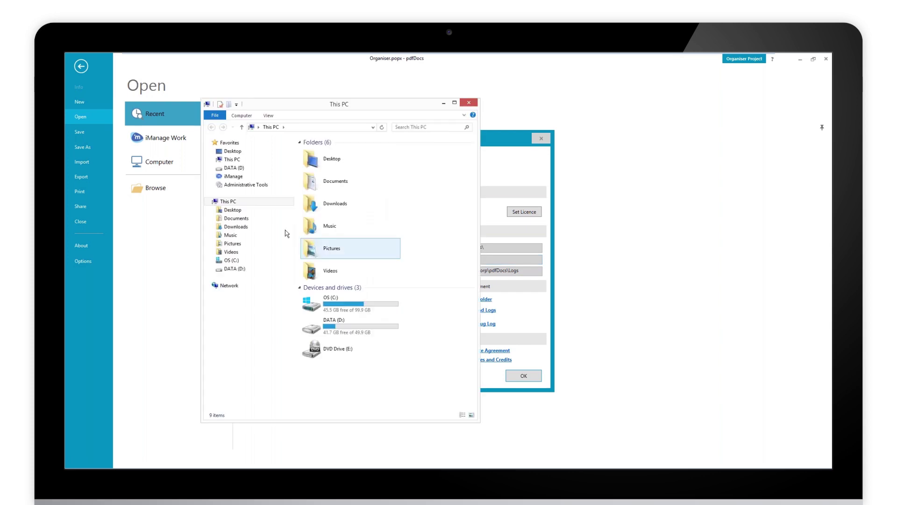
pyautogui.click(242, 269)
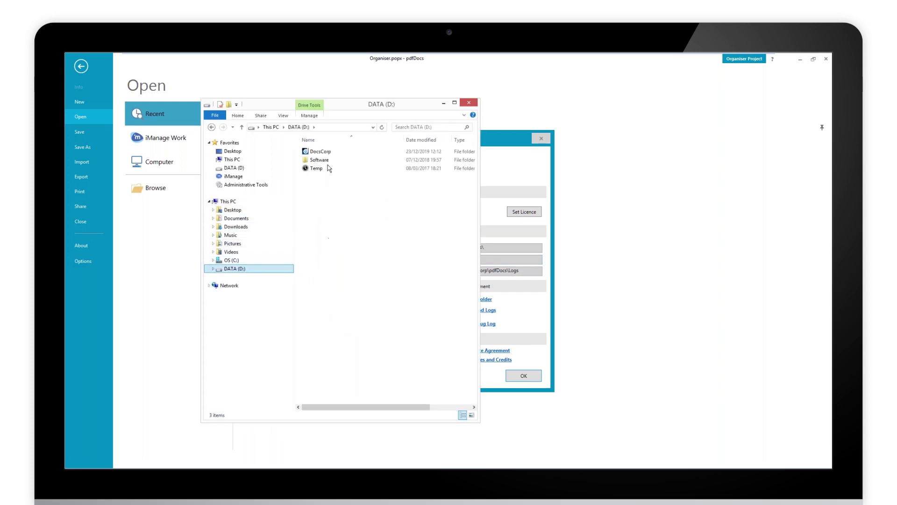
pyautogui.doubleClick(325, 155)
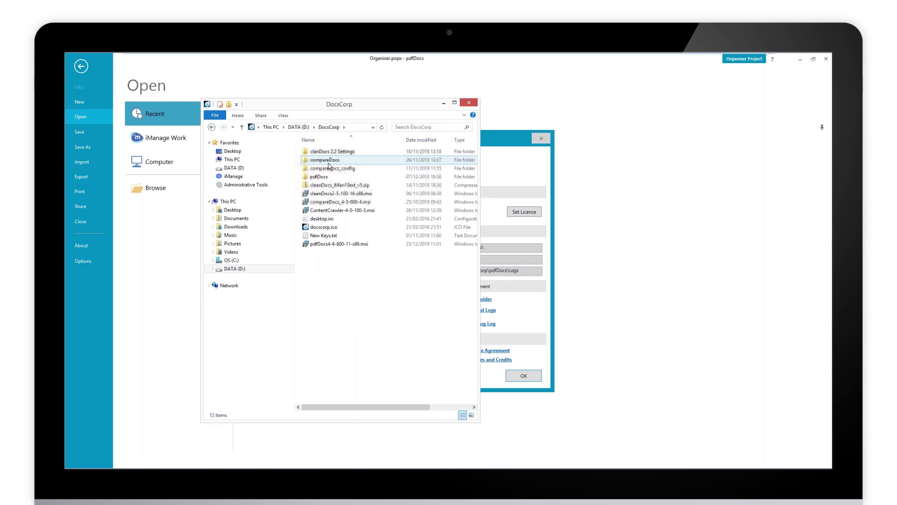
pyautogui.doubleClick(323, 176)
pyautogui.moveTo(358, 104); pyautogui.dragTo(285, 131)
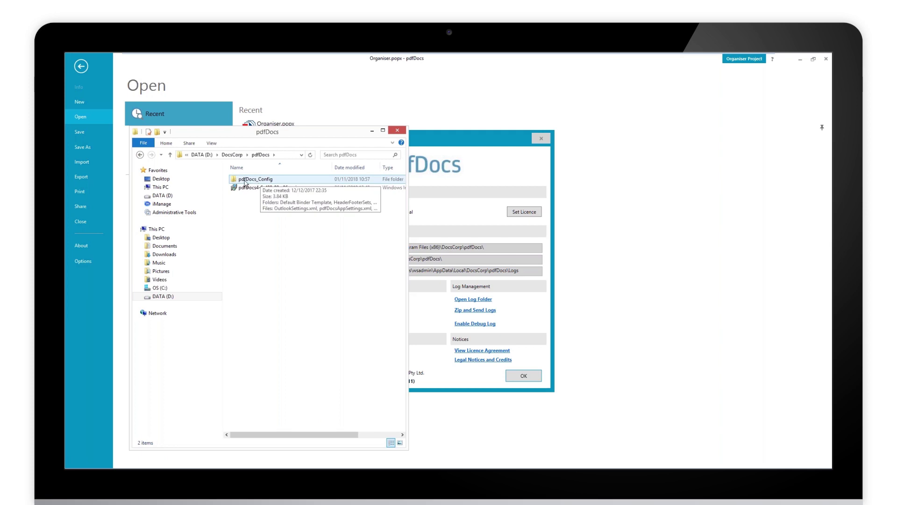
pyautogui.doubleClick(274, 182)
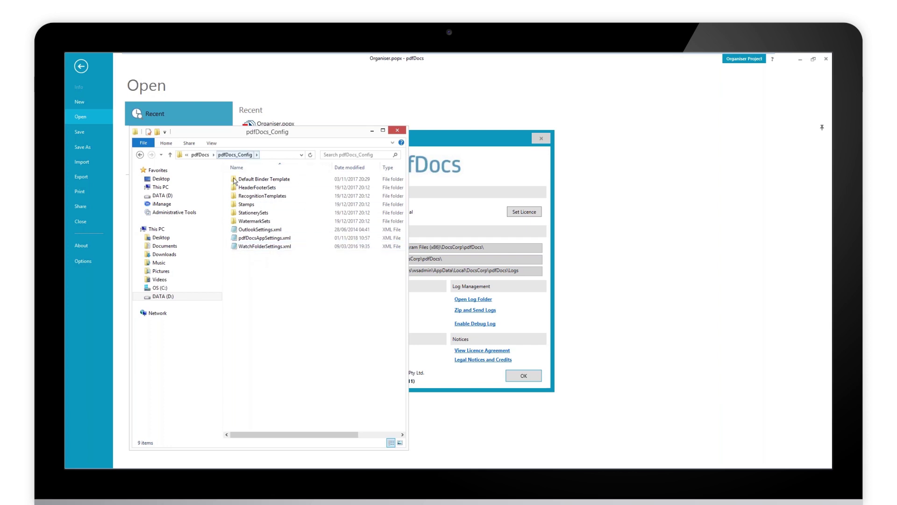
# Mark the Central Config path in About and bring up the registry capture.
pyautogui.click(399, 258)
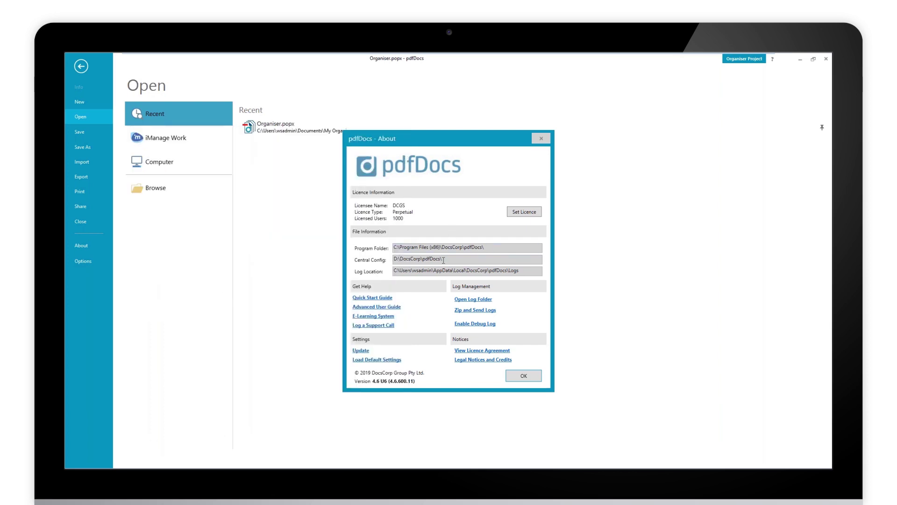
pyautogui.moveTo(443, 260); pyautogui.dragTo(391, 265)
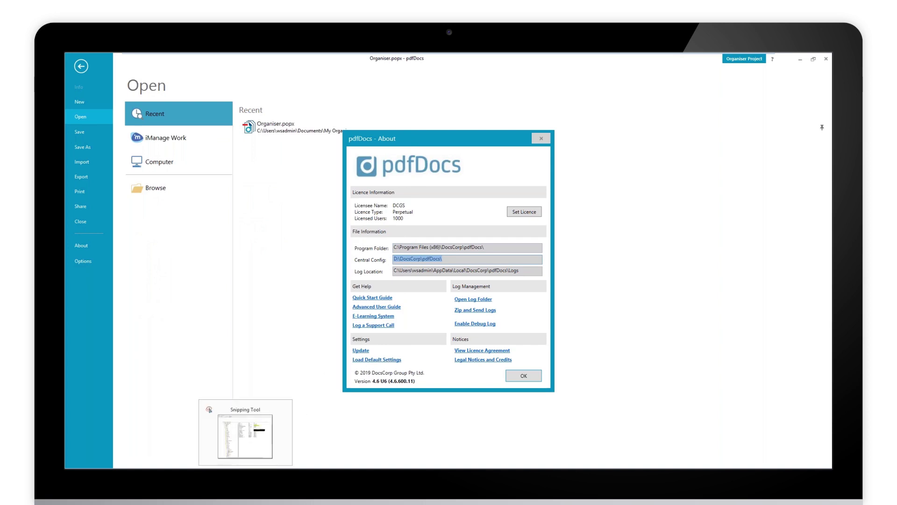
pyautogui.click(246, 466)
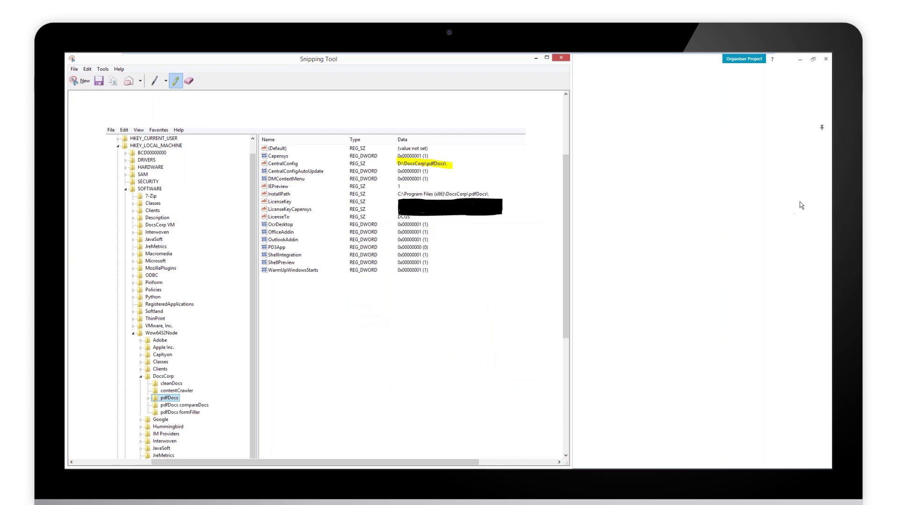
# Highlight CentralConfigAutoUpdate and its value, then close the capture without saving.
pyautogui.moveTo(567, 192); pyautogui.dragTo(561, 304)
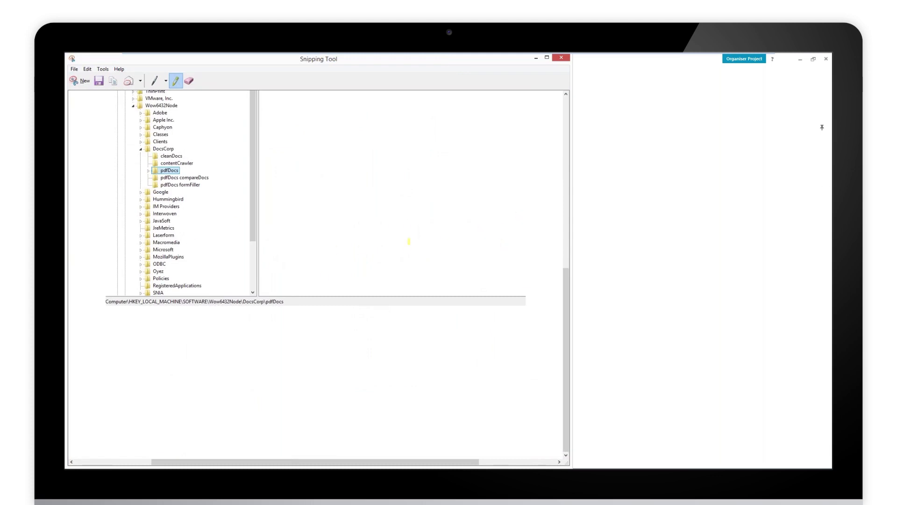
pyautogui.moveTo(567, 327); pyautogui.dragTo(567, 217)
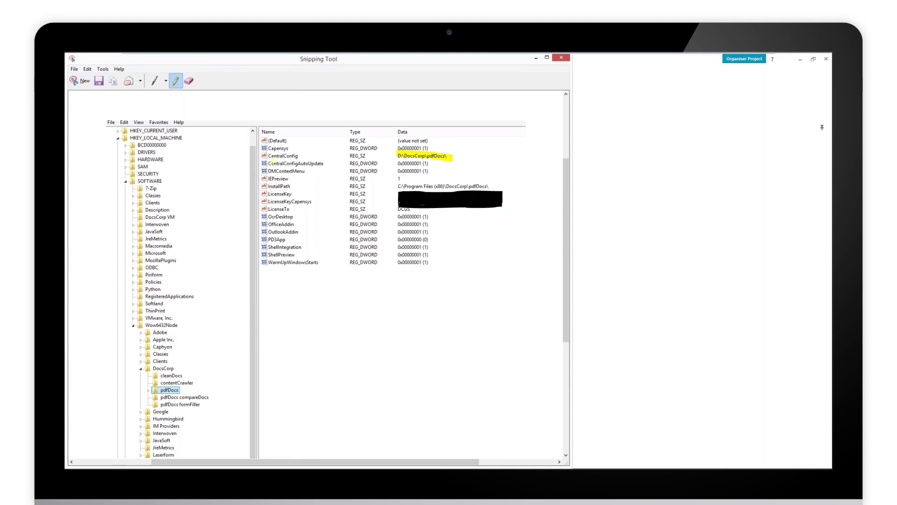
pyautogui.moveTo(270, 162); pyautogui.dragTo(324, 163)
pyautogui.moveTo(414, 163); pyautogui.dragTo(433, 164)
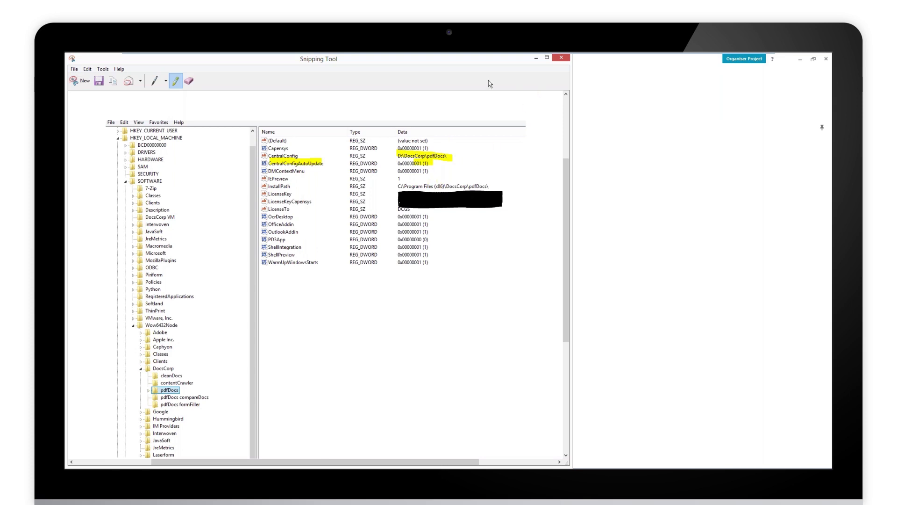
pyautogui.click(562, 59)
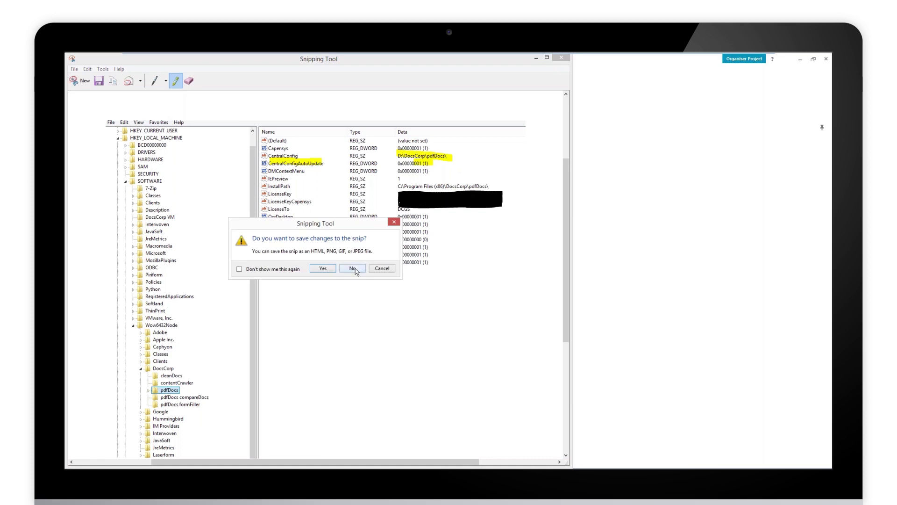
pyautogui.click(353, 269)
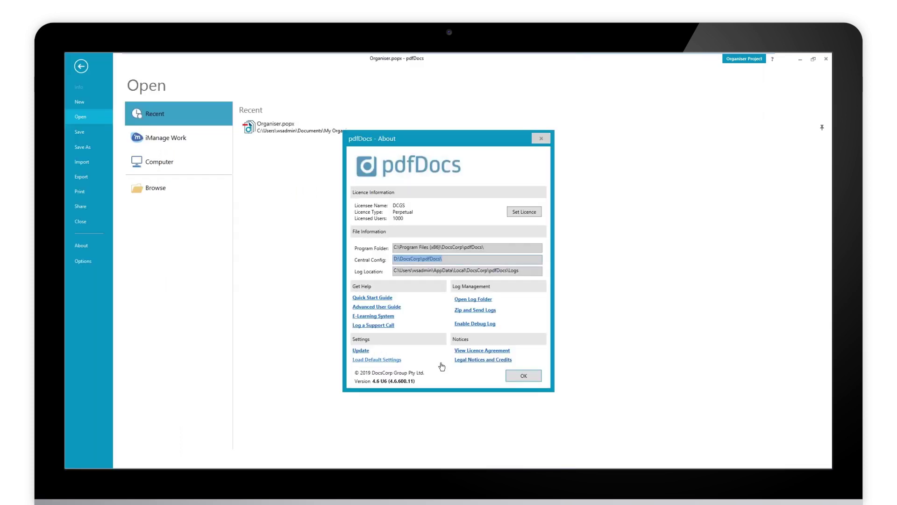
# Close About and open the %appdata% Roaming folder via Run.
pyautogui.click(523, 376)
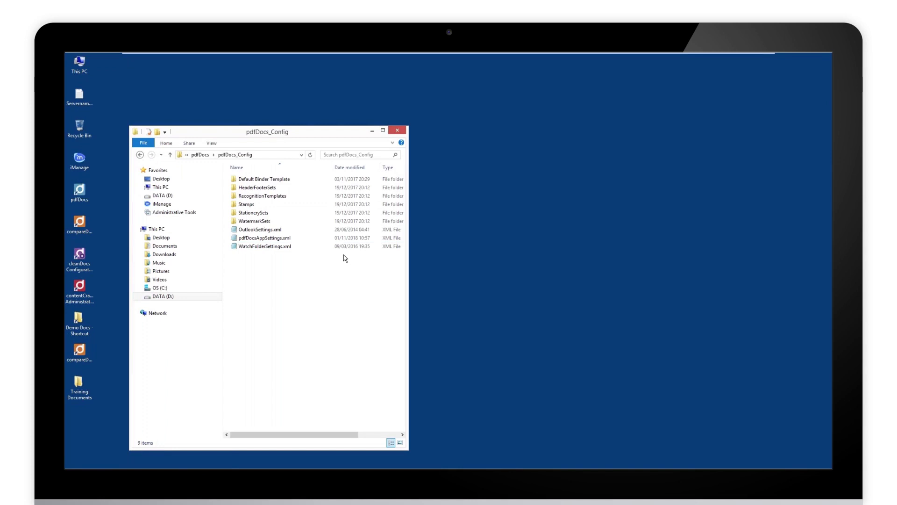
pyautogui.press('super+r')
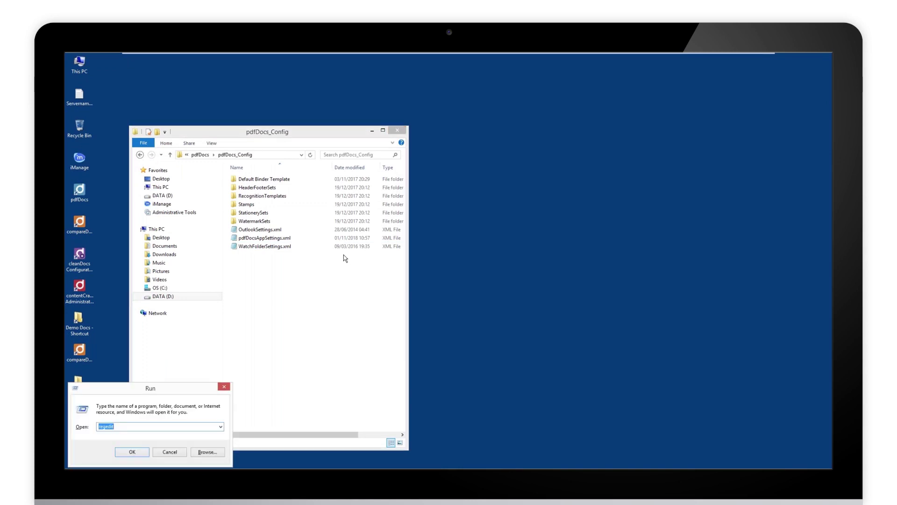
pyautogui.write('%appdata%')
pyautogui.hotkey('ctrl', 'a')
pyautogui.press('Return')
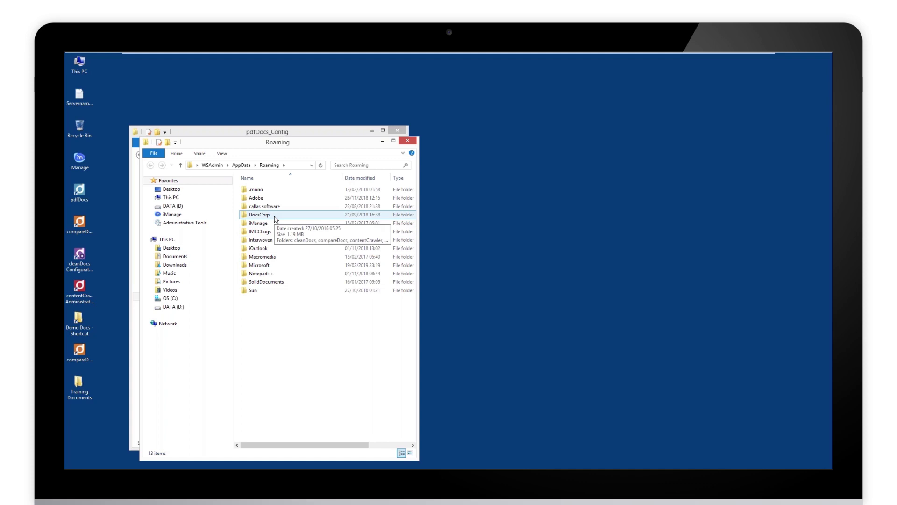
# Browse DocsCorp > pdfDocs > Config > HeaderFooterSets > User to its two XML files.
pyautogui.press('super+r')
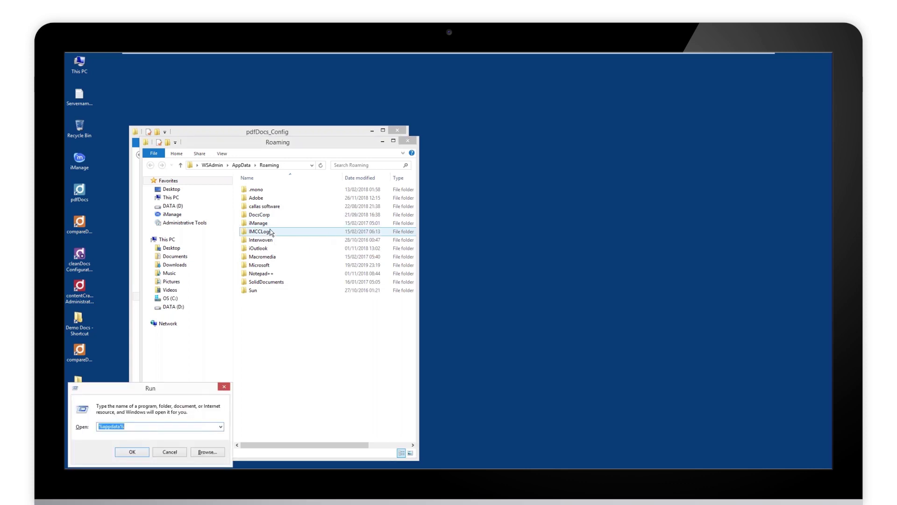
pyautogui.click(276, 143)
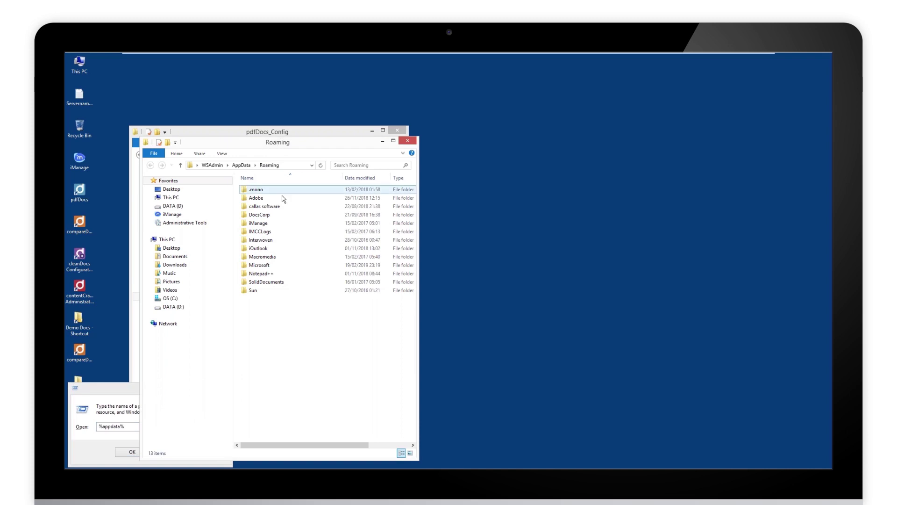
pyautogui.doubleClick(275, 218)
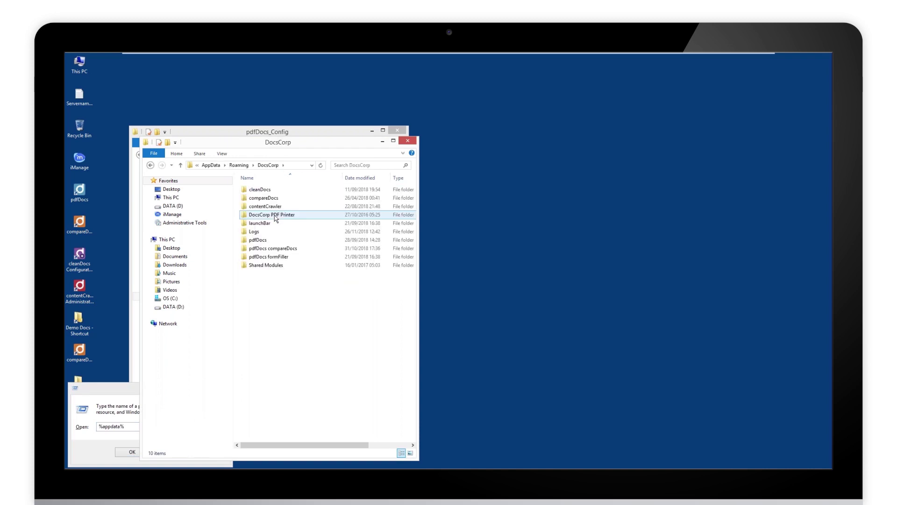
pyautogui.click(274, 242)
pyautogui.doubleClick(273, 241)
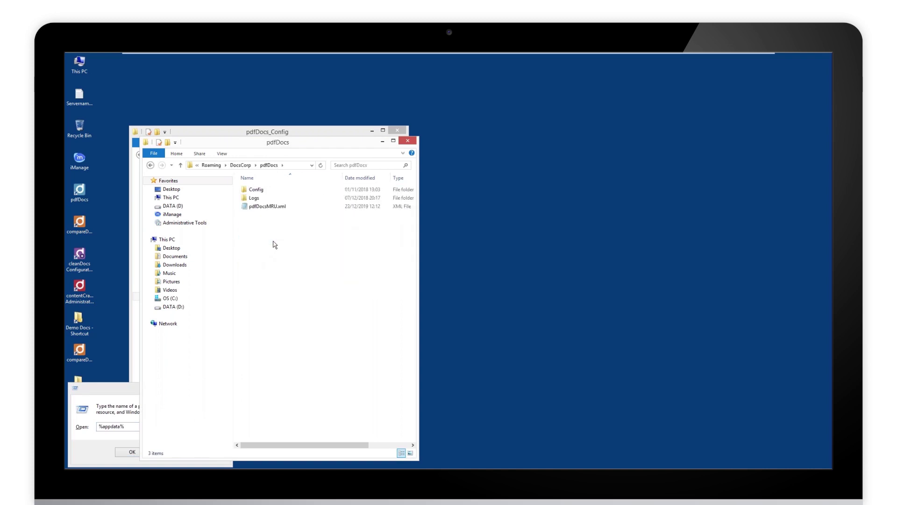
pyautogui.doubleClick(269, 191)
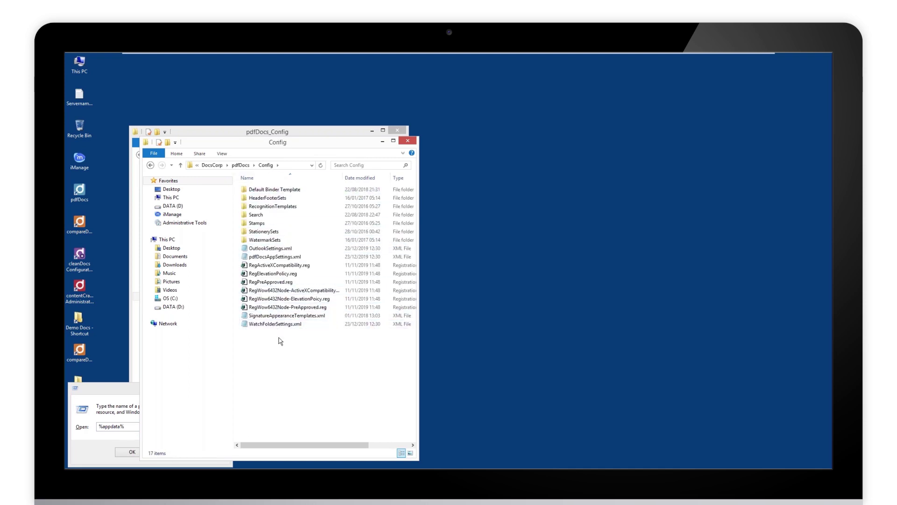
pyautogui.click(273, 200)
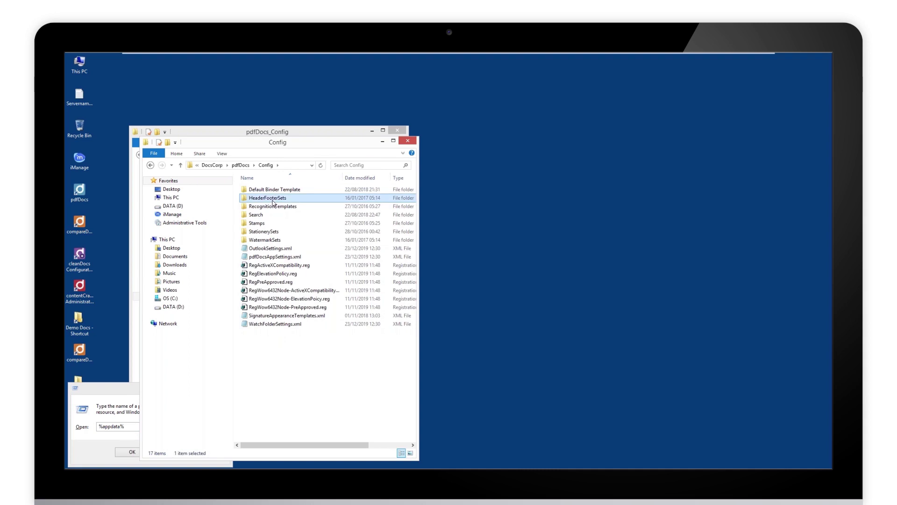
pyautogui.doubleClick(273, 198)
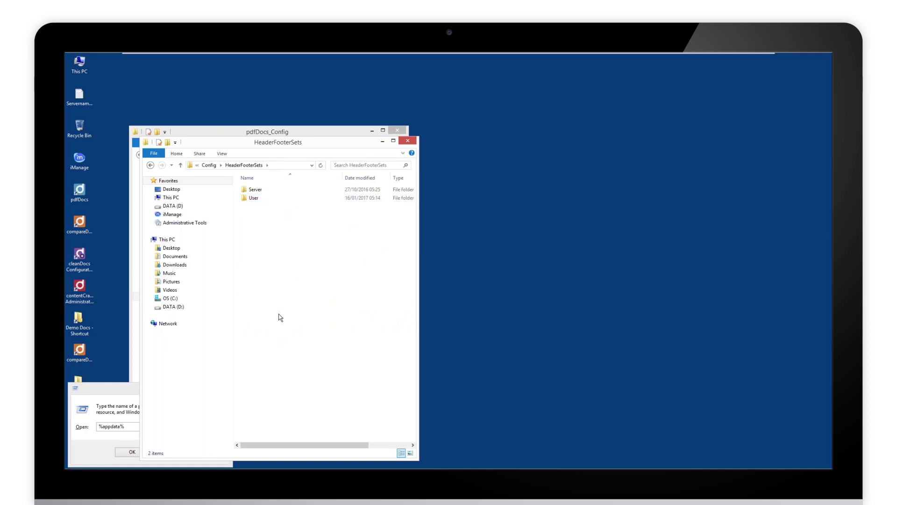
pyautogui.doubleClick(257, 202)
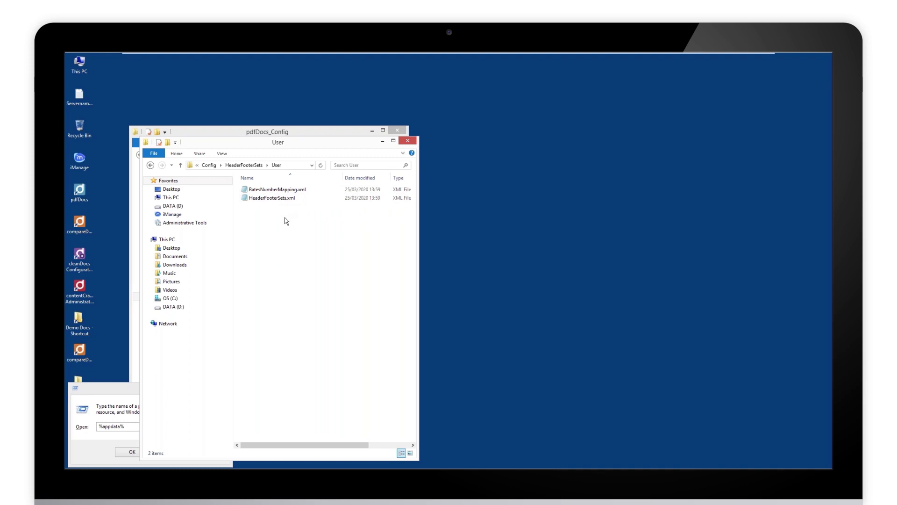
pyautogui.rightClick(276, 199)
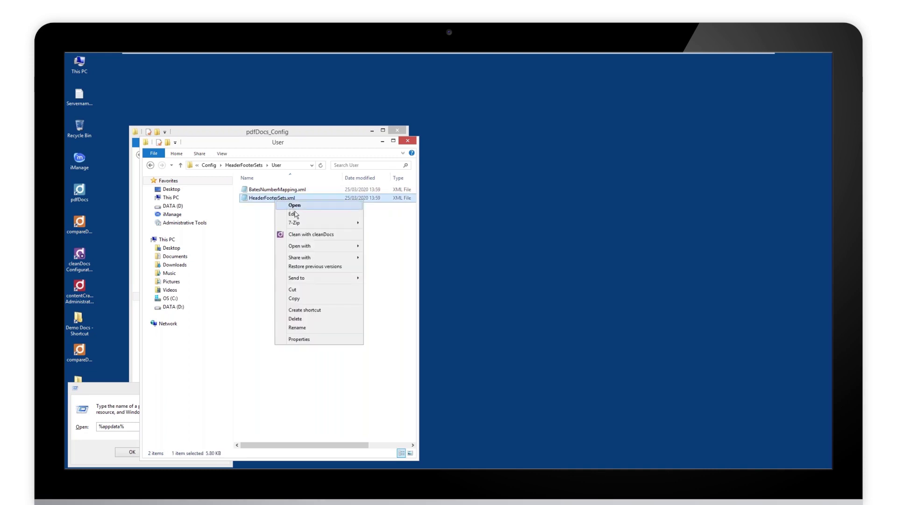
pyautogui.click(295, 216)
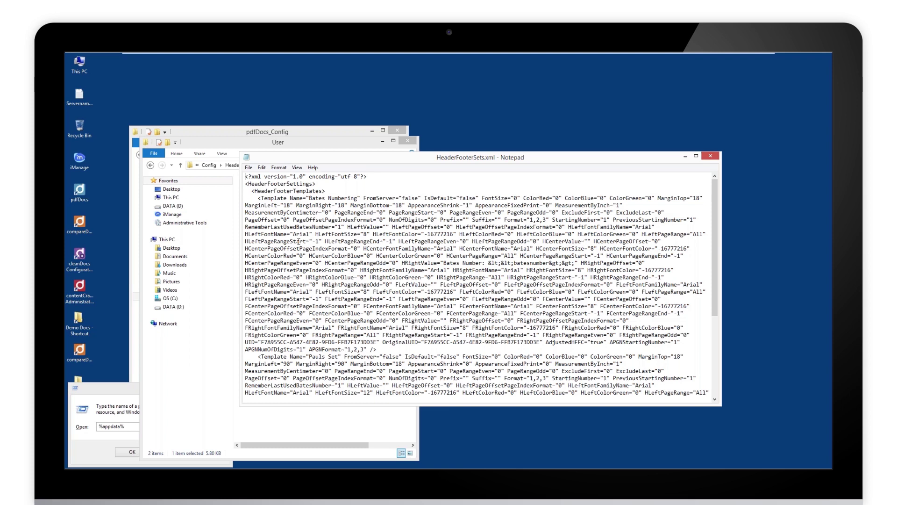
pyautogui.moveTo(284, 199); pyautogui.dragTo(364, 205)
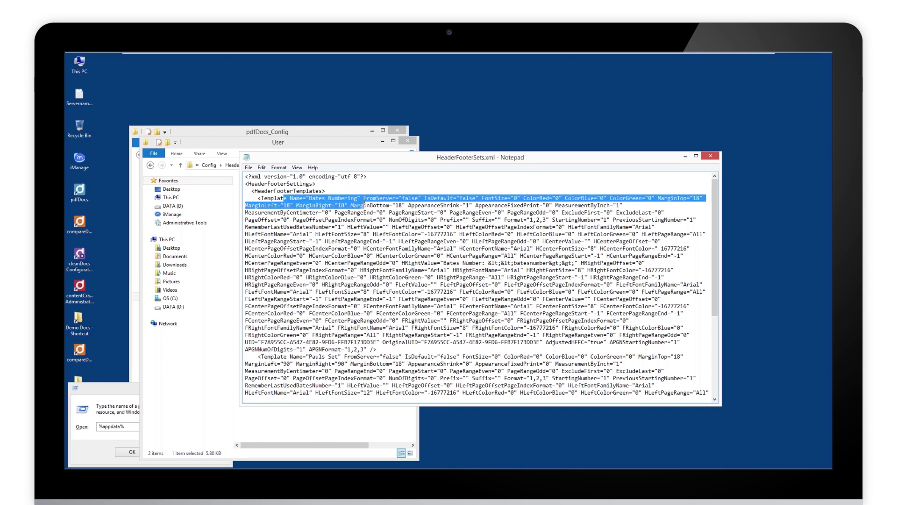
pyautogui.moveTo(306, 357); pyautogui.dragTo(338, 357)
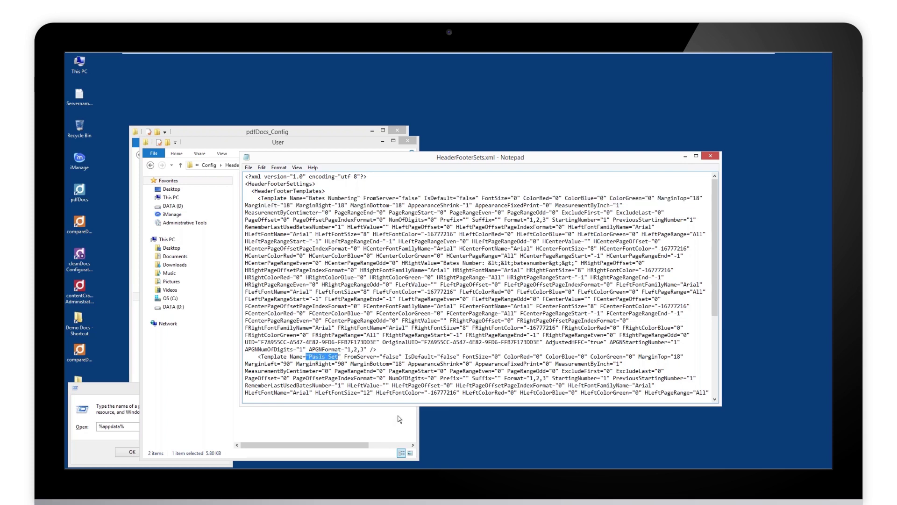
pyautogui.click(716, 158)
pyautogui.click(277, 190)
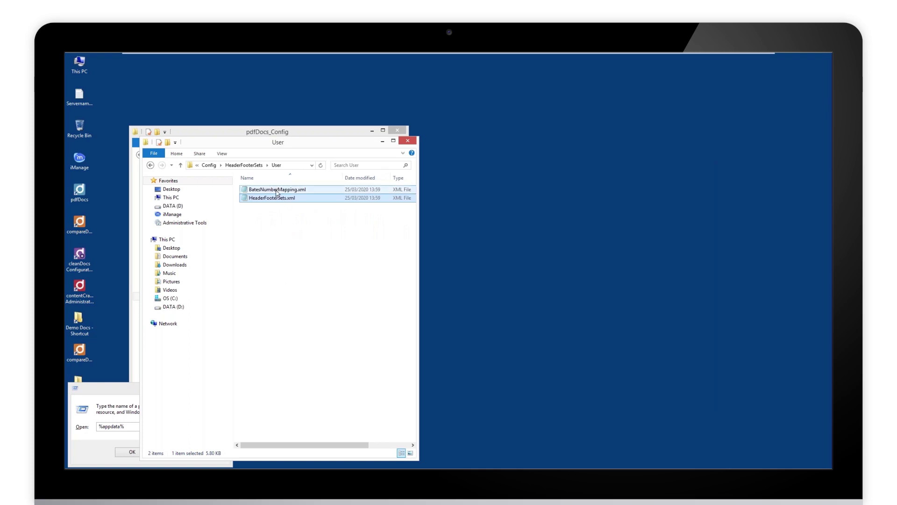
pyautogui.rightClick(276, 190)
pyautogui.click(305, 206)
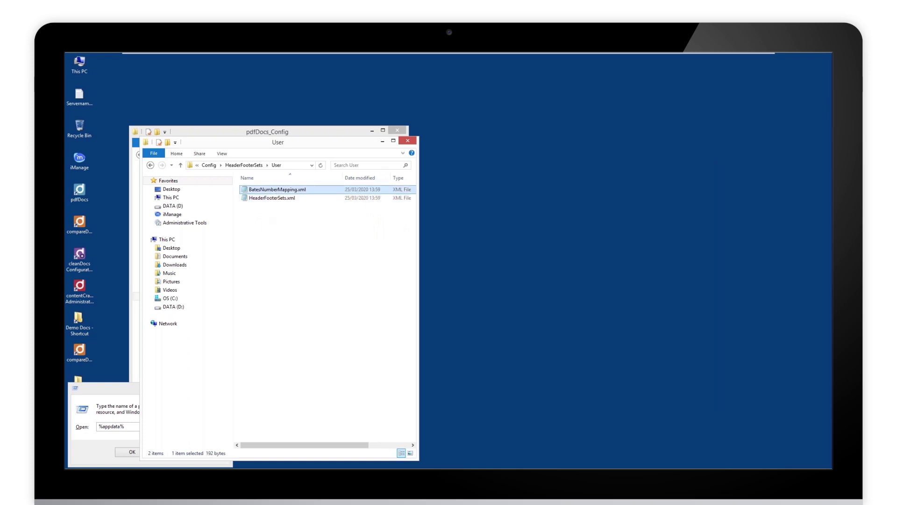
pyautogui.moveTo(323, 191); pyautogui.dragTo(384, 198)
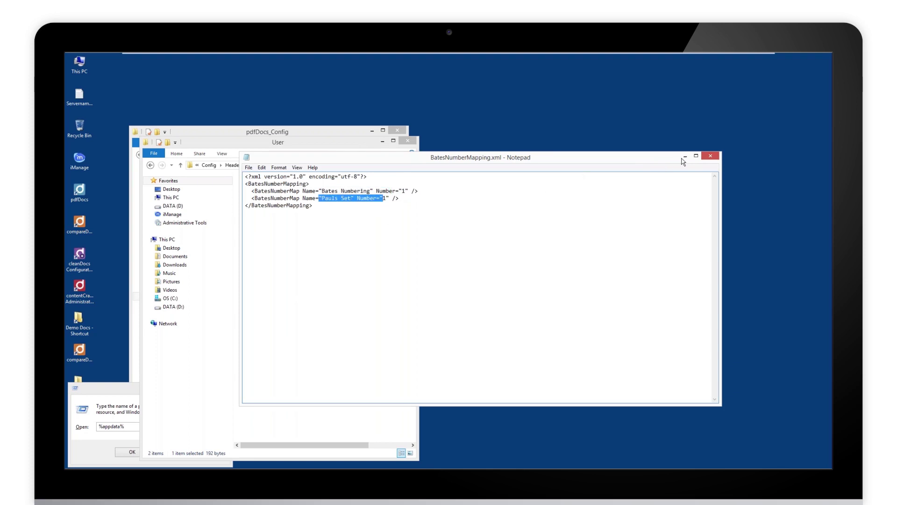
pyautogui.click(710, 159)
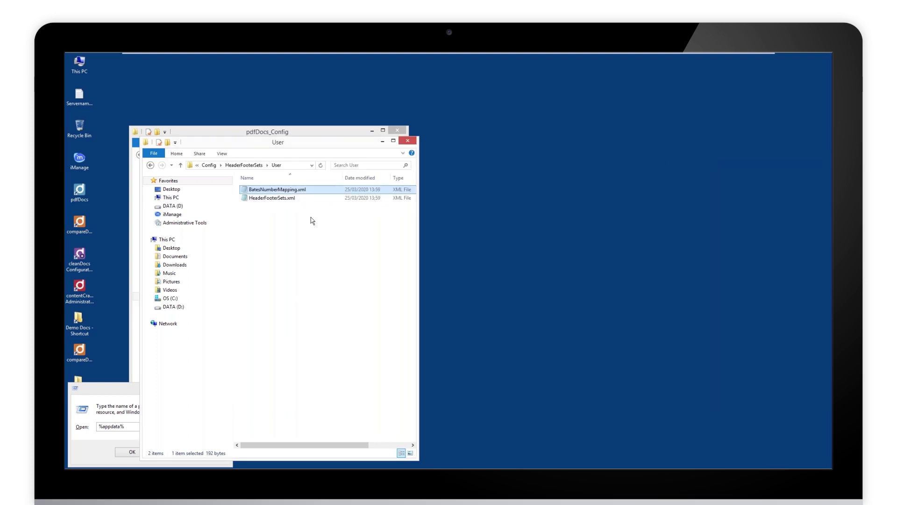
pyautogui.moveTo(310, 220); pyautogui.dragTo(270, 191)
# Cut BatesNumberMapping.xml and HeaderFooterSets.xml, then switch to the DATA (D:) drive.
pyautogui.rightClick(270, 191)
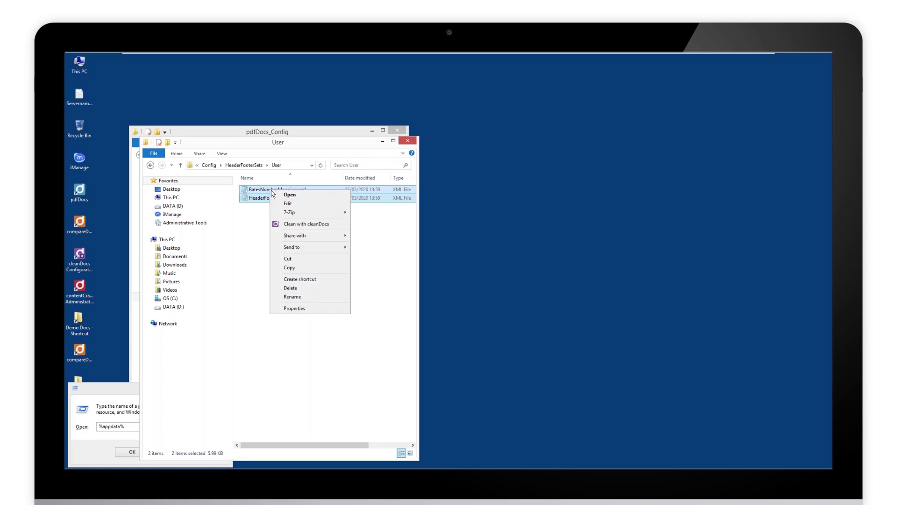
pyautogui.click(305, 259)
pyautogui.click(286, 130)
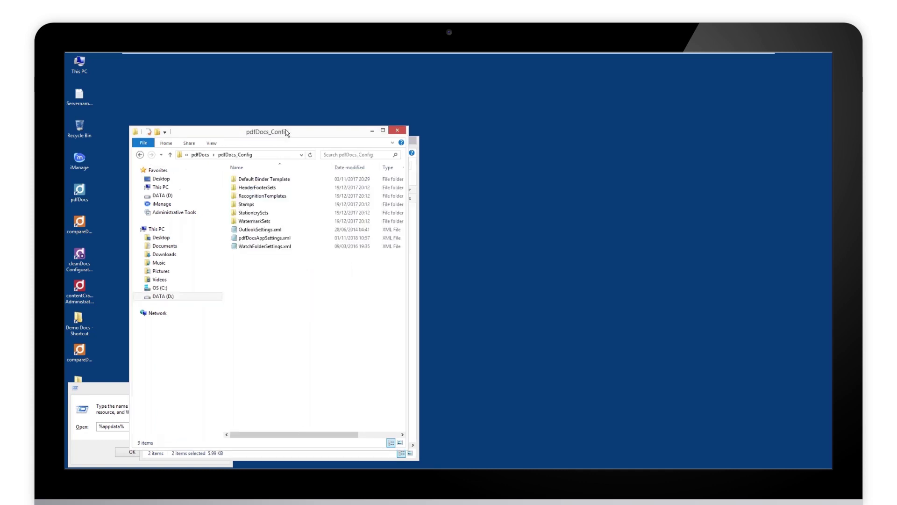
pyautogui.click(164, 296)
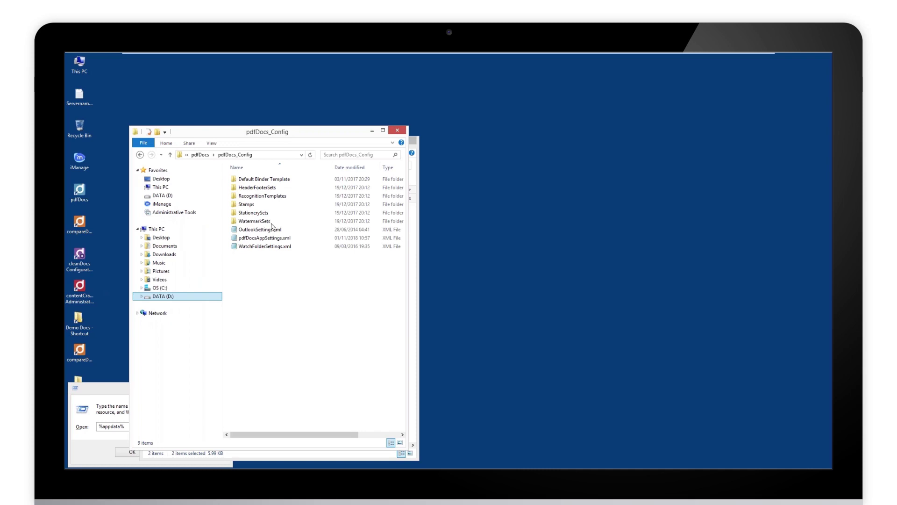
pyautogui.click(167, 298)
# Paste both files into DocsCorp\pdfDocs\pdfDocs_Config\HeaderFooterSets\Server.
pyautogui.click(250, 181)
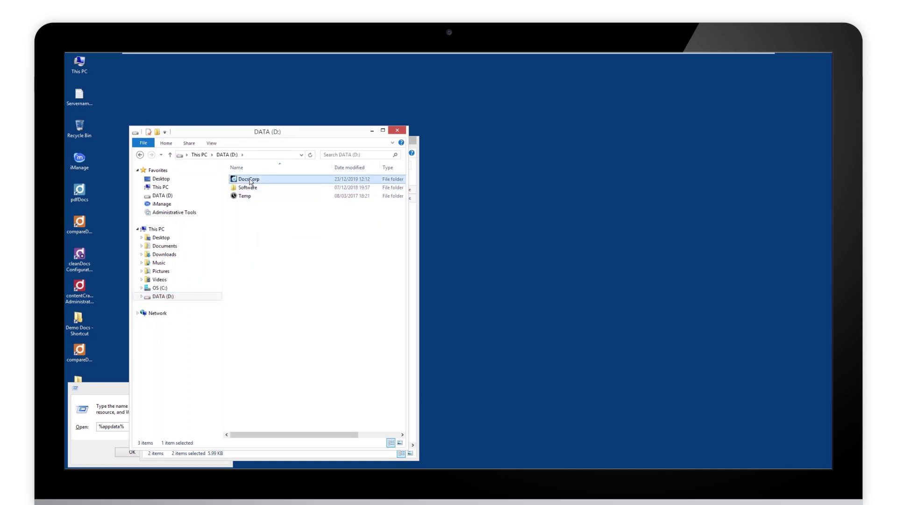
pyautogui.doubleClick(251, 181)
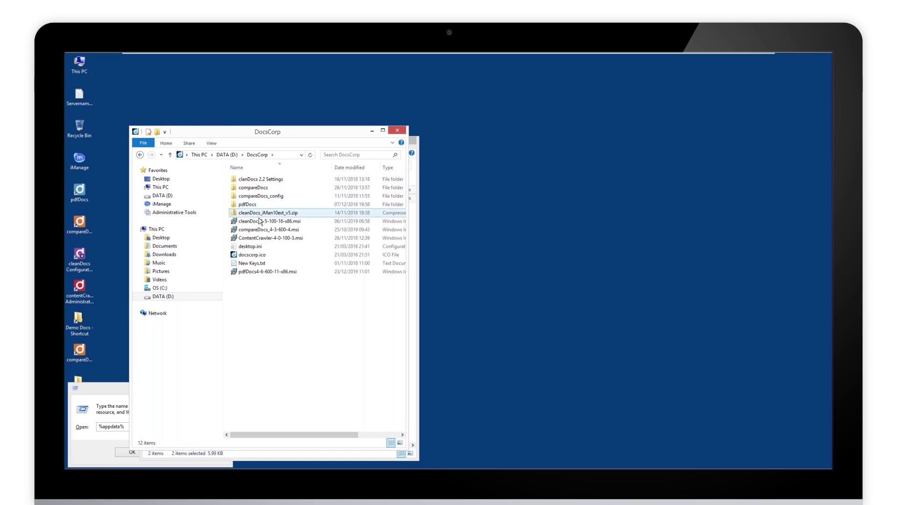
pyautogui.doubleClick(248, 204)
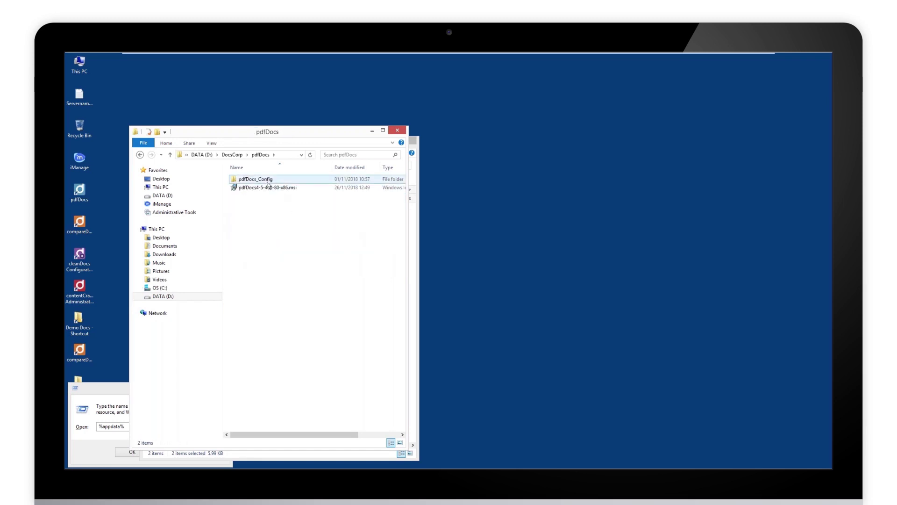
pyautogui.doubleClick(268, 183)
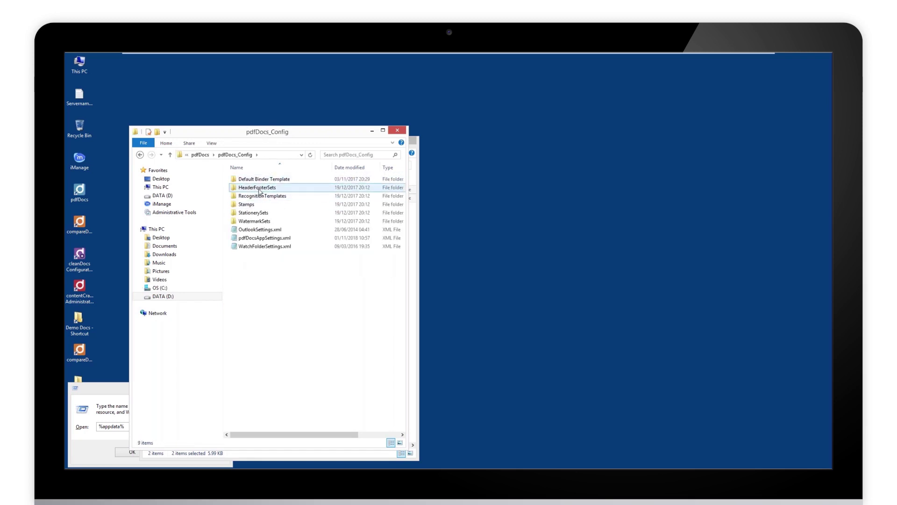
pyautogui.doubleClick(260, 188)
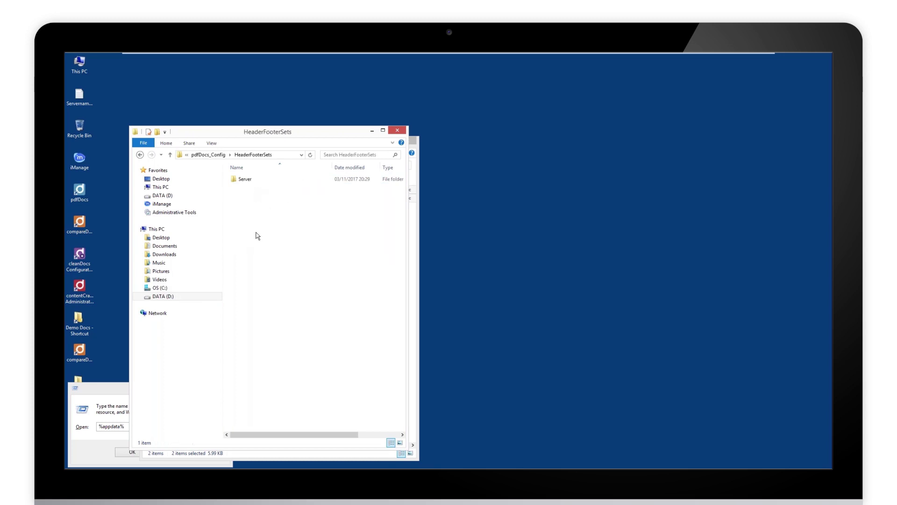
pyautogui.doubleClick(248, 183)
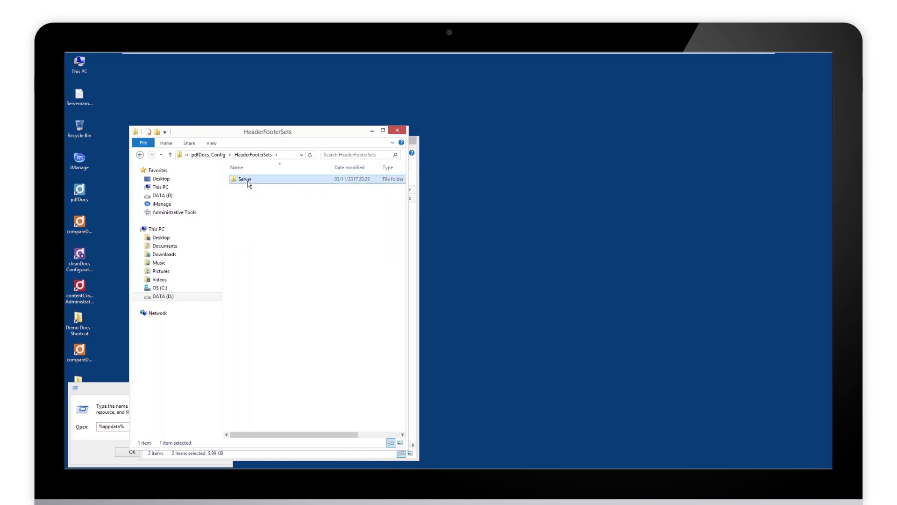
pyautogui.rightClick(247, 216)
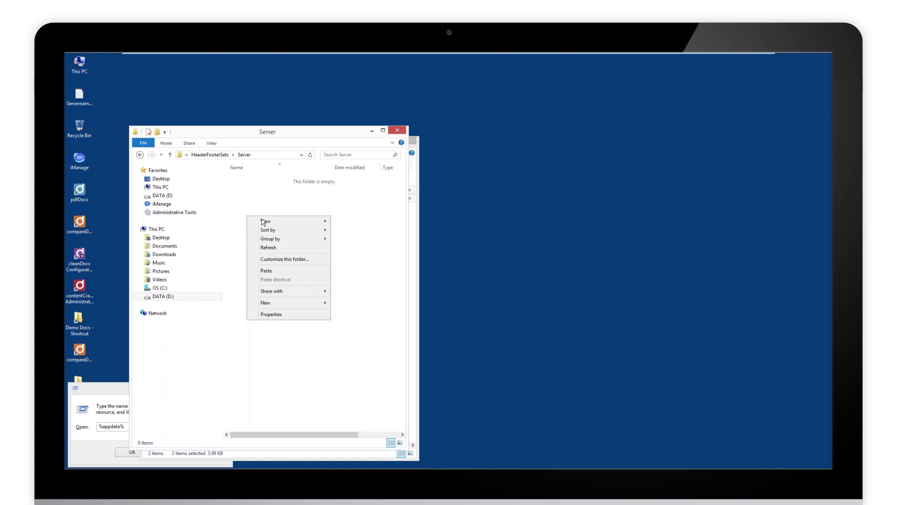
pyautogui.click(284, 271)
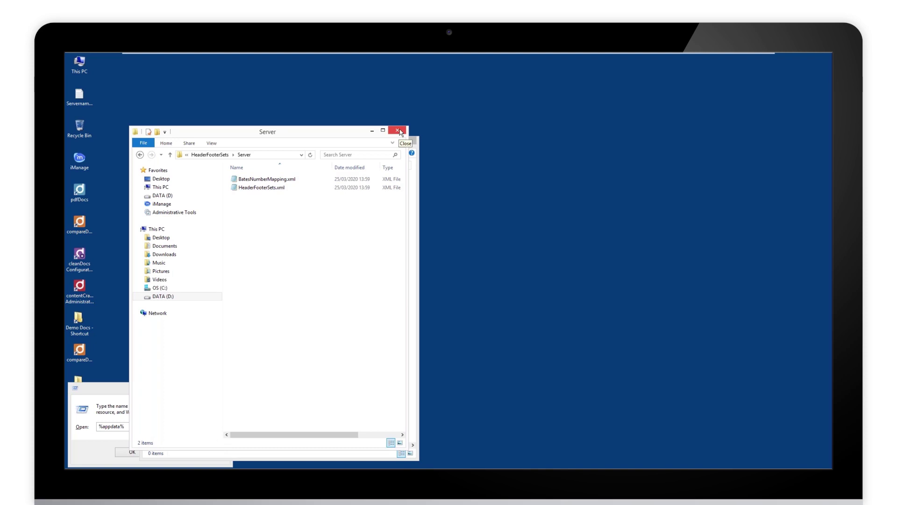
# Close both windows and recheck the local %appdata% HeaderFooterSets User and Server folders.
pyautogui.click(396, 131)
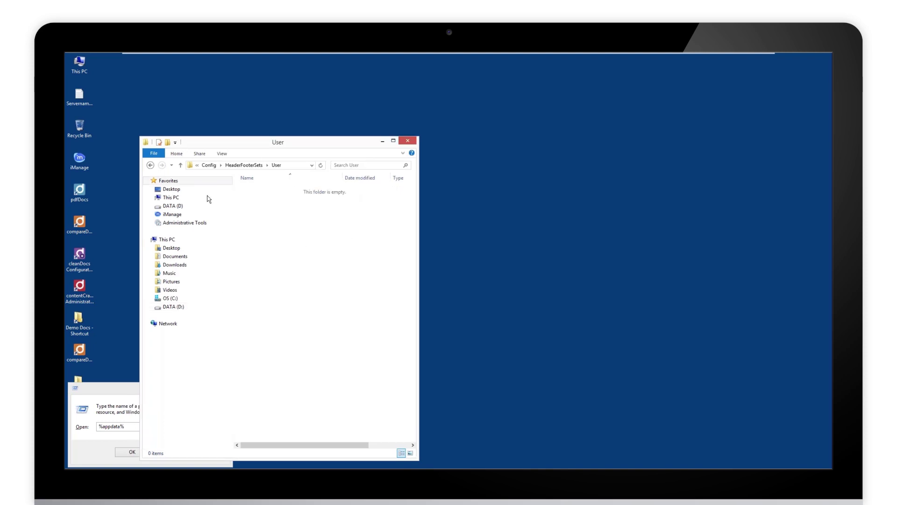
pyautogui.click(413, 143)
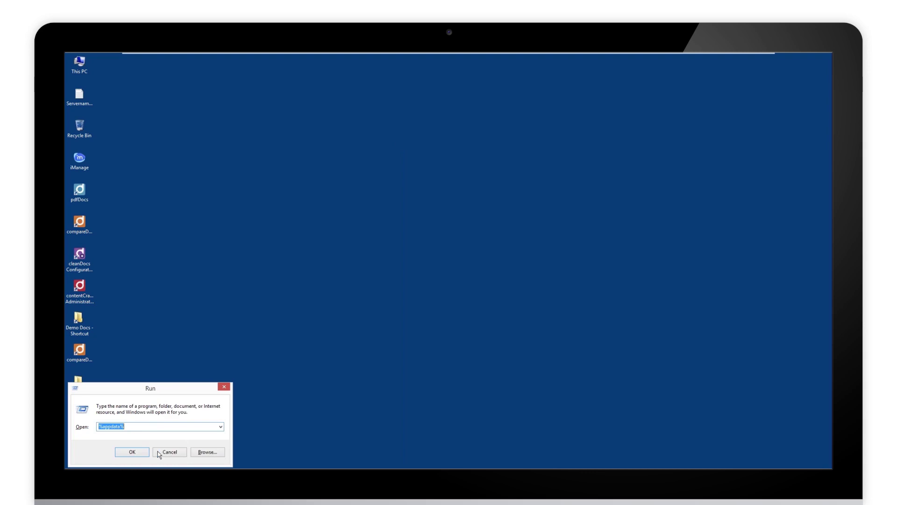
pyautogui.click(132, 452)
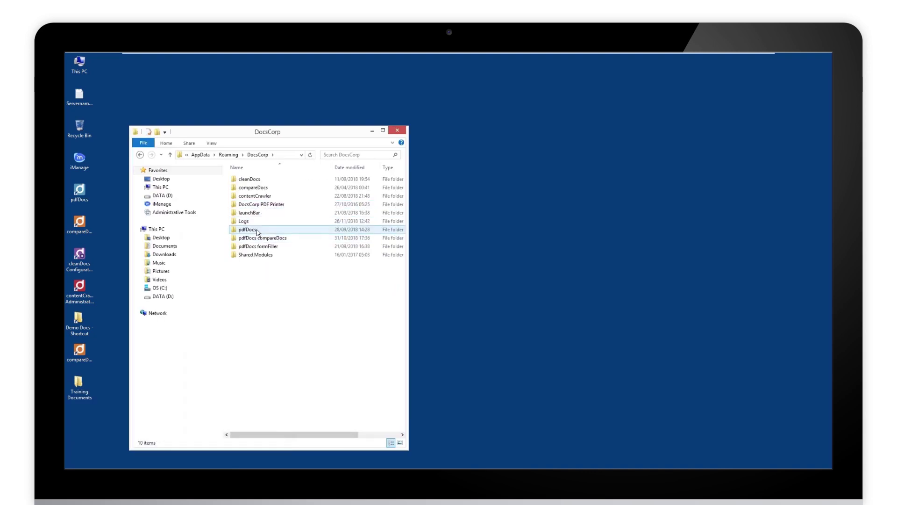
pyautogui.doubleClick(255, 230)
pyautogui.doubleClick(254, 181)
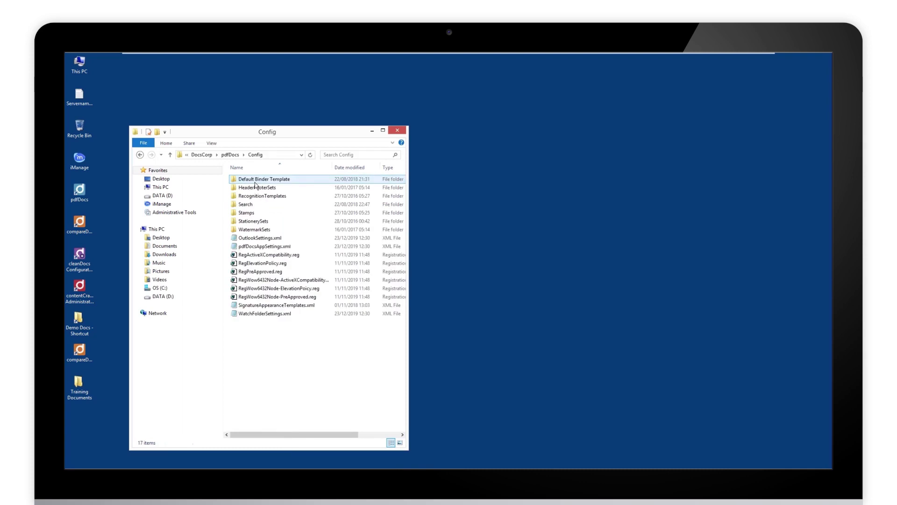
pyautogui.doubleClick(255, 187)
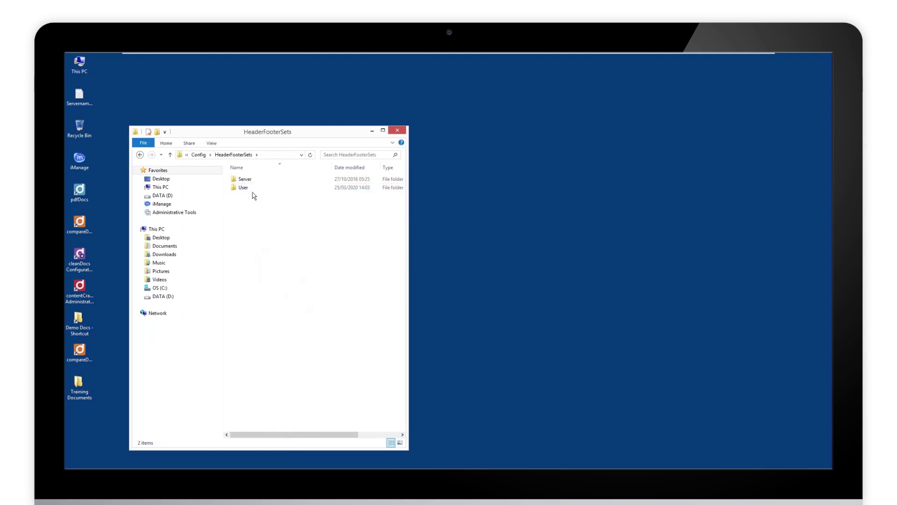
pyautogui.doubleClick(248, 187)
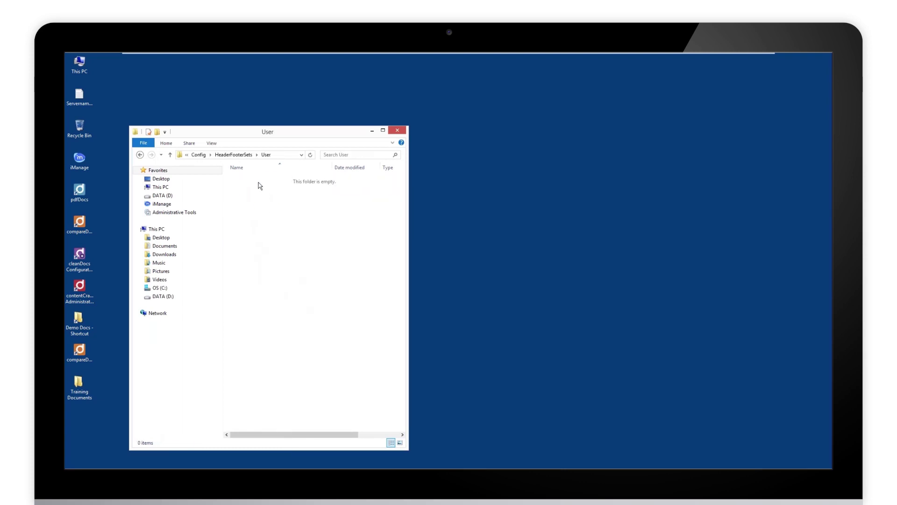
pyautogui.click(237, 160)
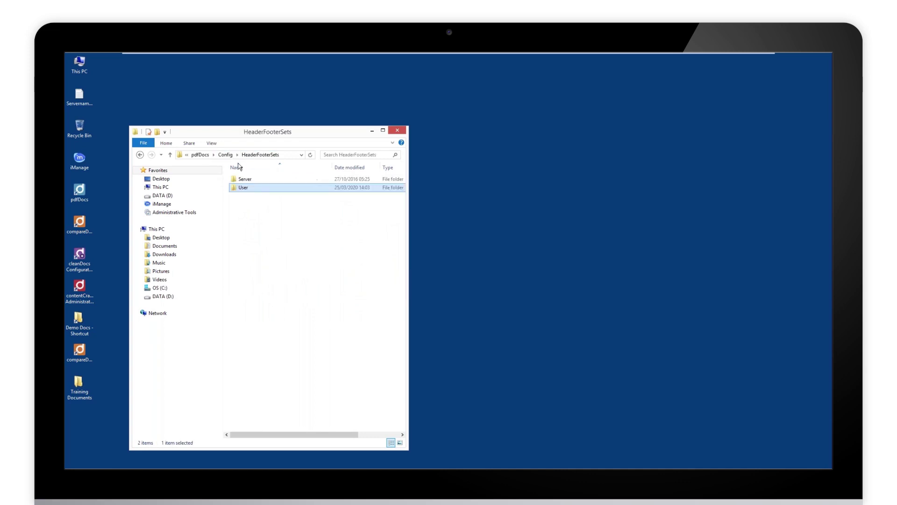
pyautogui.doubleClick(253, 179)
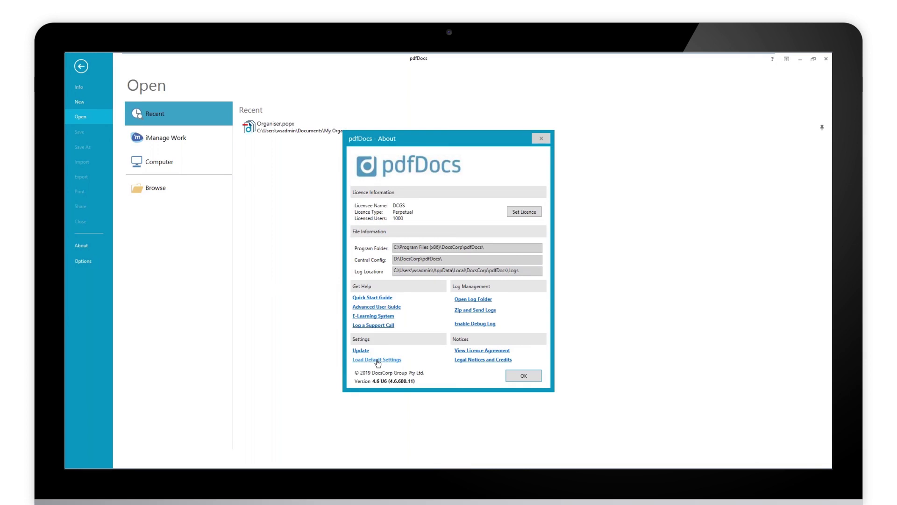
# In About, load default settings from central config D:\DocsCorp\pdfDocs\ and accept the restart notice.
pyautogui.moveTo(445, 258); pyautogui.dragTo(390, 265)
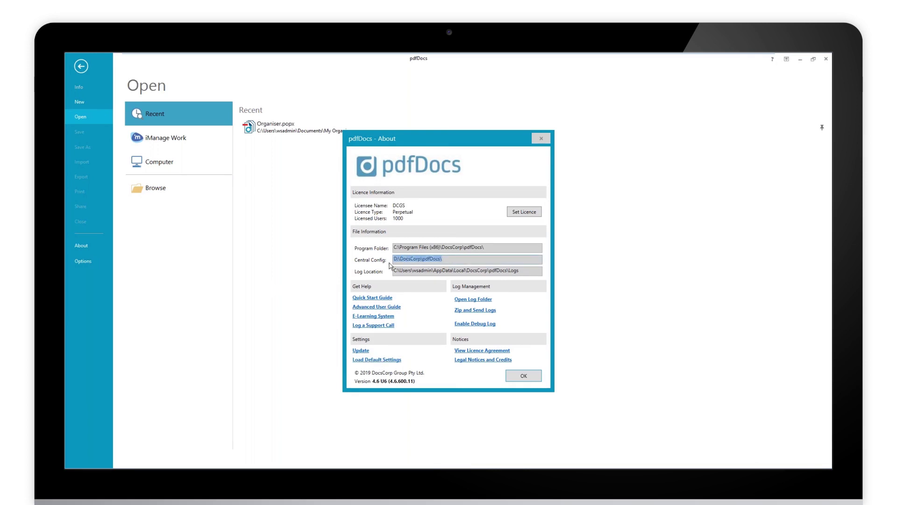
pyautogui.click(384, 363)
pyautogui.click(363, 352)
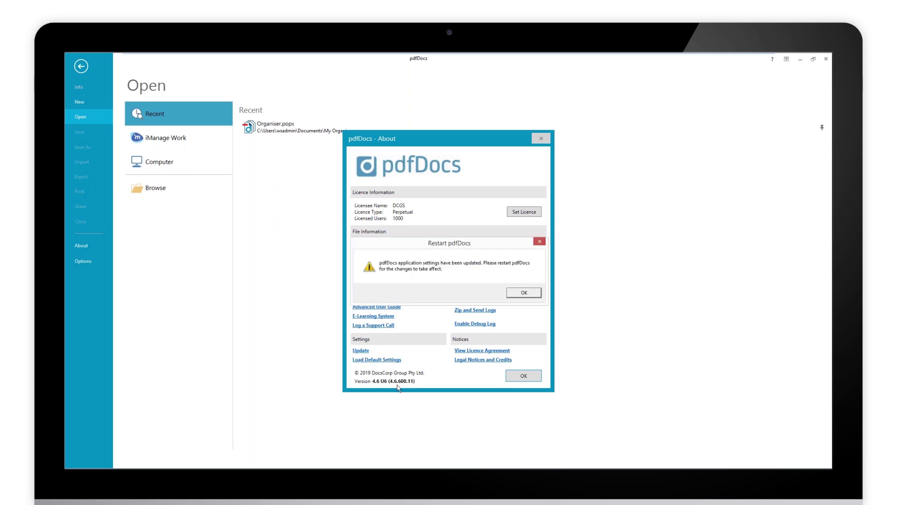
pyautogui.click(525, 293)
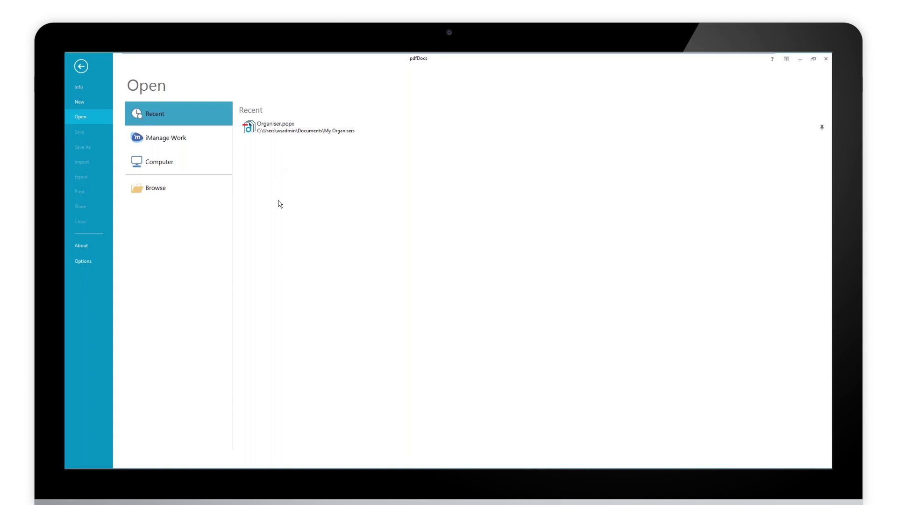
# Open Organiser.popx from Recent and list its header/footer sets, showing Bates Numbering and the custom set.
pyautogui.click(272, 127)
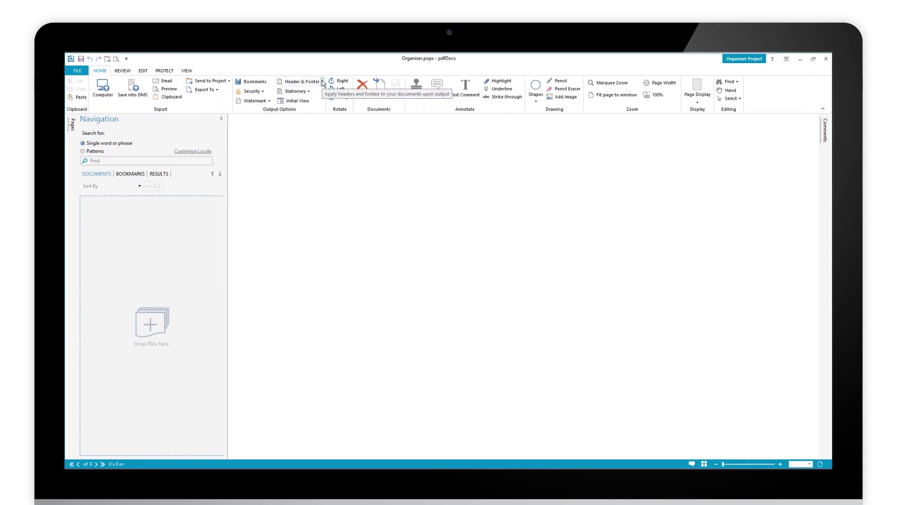
pyautogui.click(321, 82)
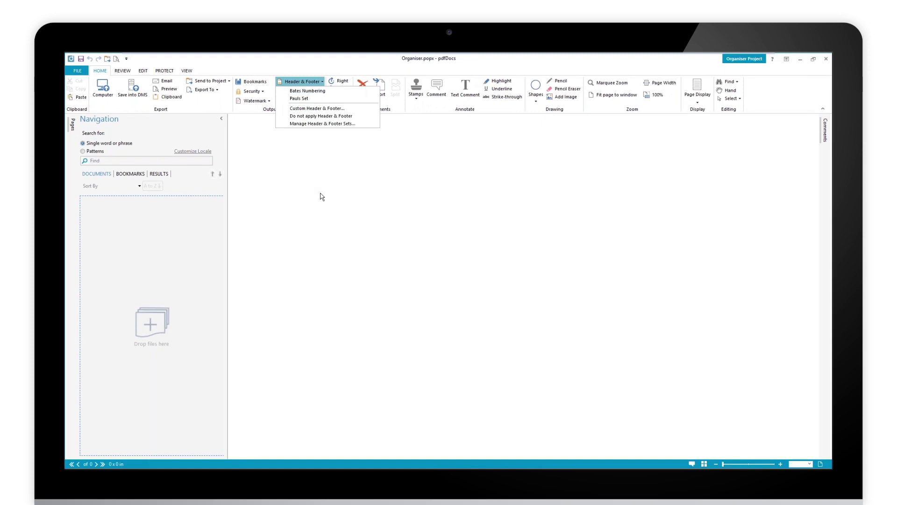
# Confirm BatesNumberMapping.xml and HeaderFooterSets.xml are back in %appdata% DocsCorp\pdfDocs\Config\HeaderFooterSets\User, then close Explorer.
pyautogui.press('super+r')
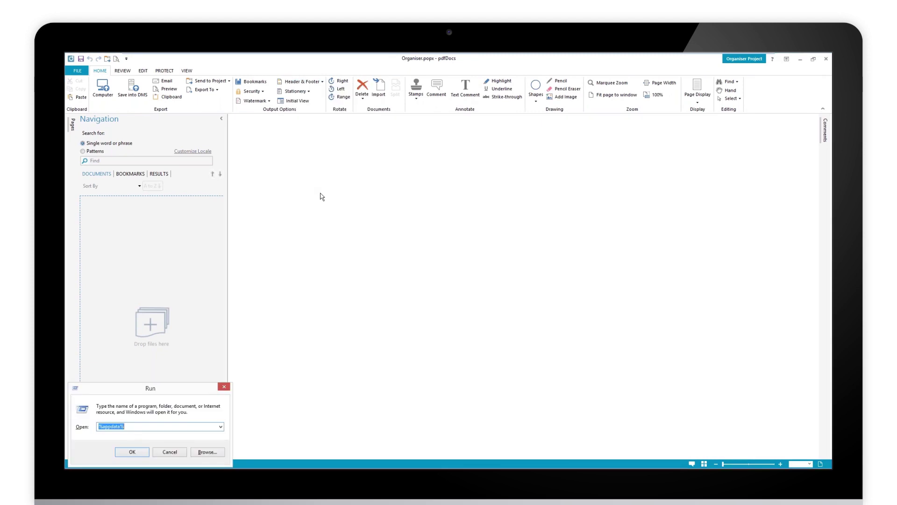
pyautogui.press('Return')
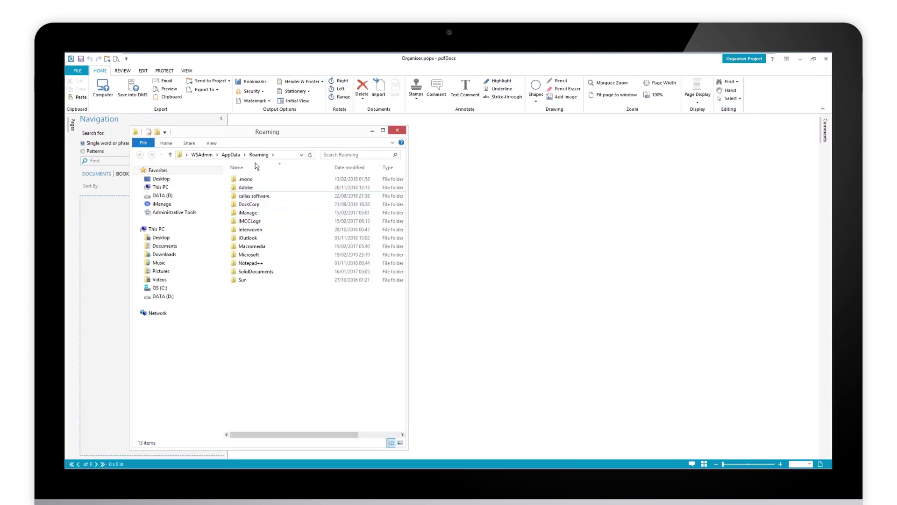
pyautogui.doubleClick(270, 205)
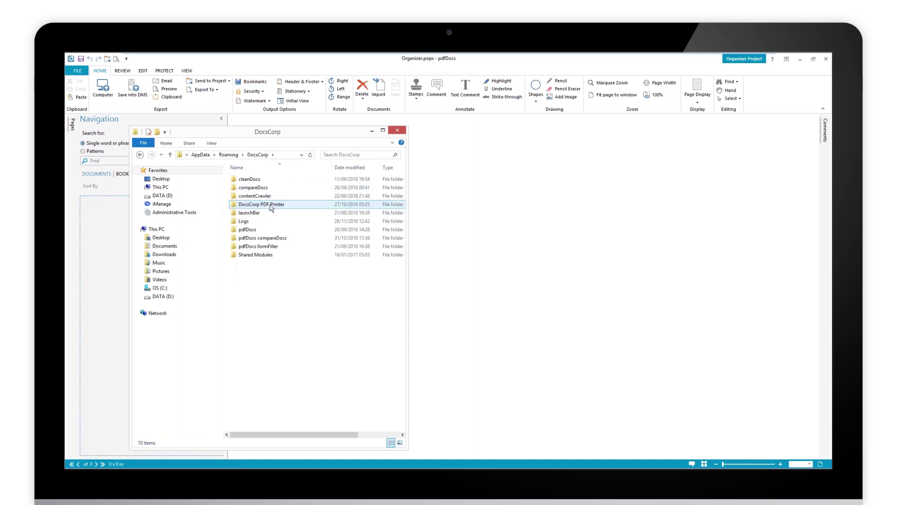
pyautogui.doubleClick(272, 229)
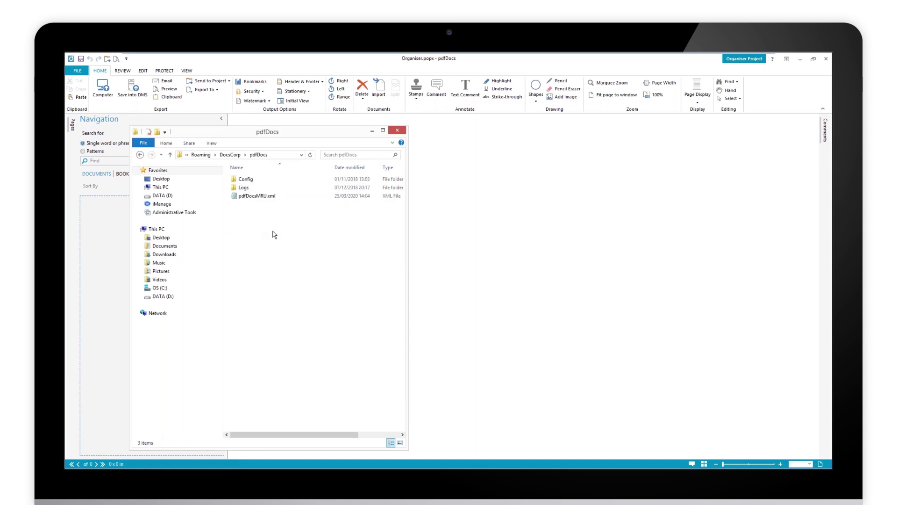
pyautogui.doubleClick(262, 181)
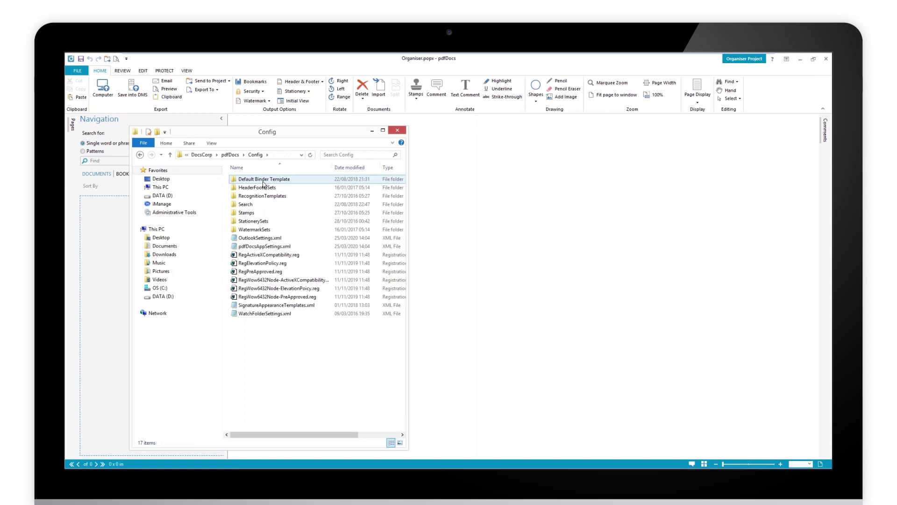
pyautogui.doubleClick(264, 187)
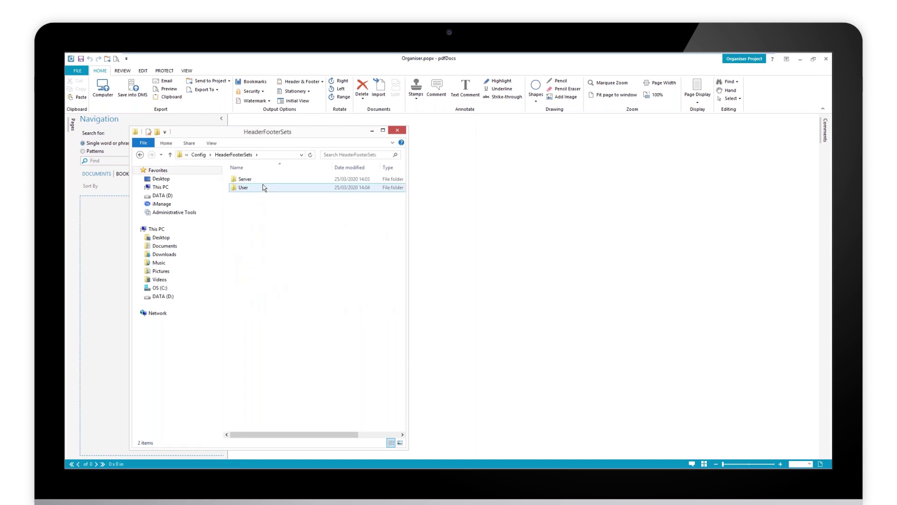
pyautogui.doubleClick(260, 188)
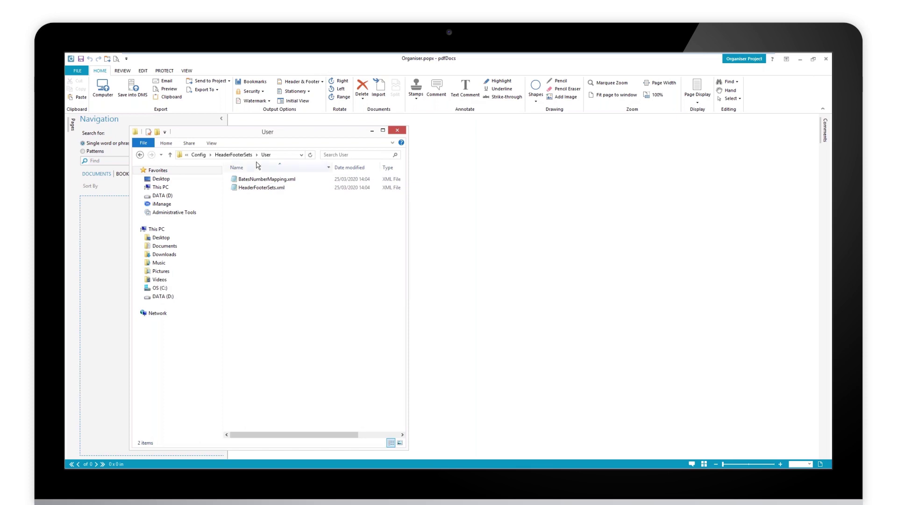
pyautogui.click(241, 156)
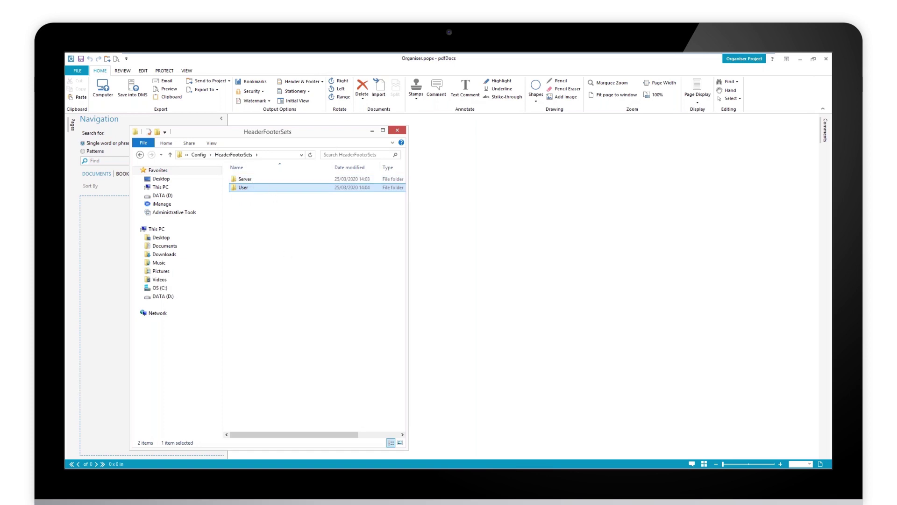
pyautogui.click(401, 132)
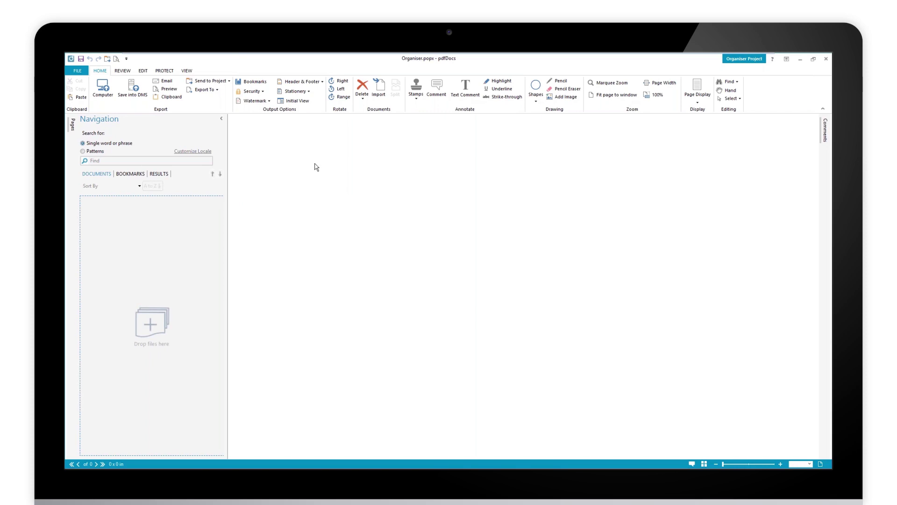